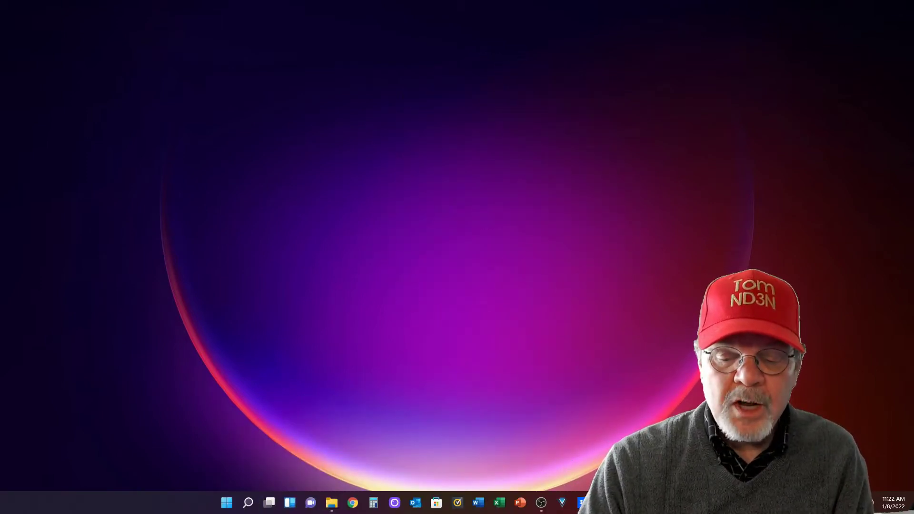
- Launch WriteLog and create a new log for the ARRL RTTY Round Up contest
{"action": "left_click", "coordinate": [604, 503]}
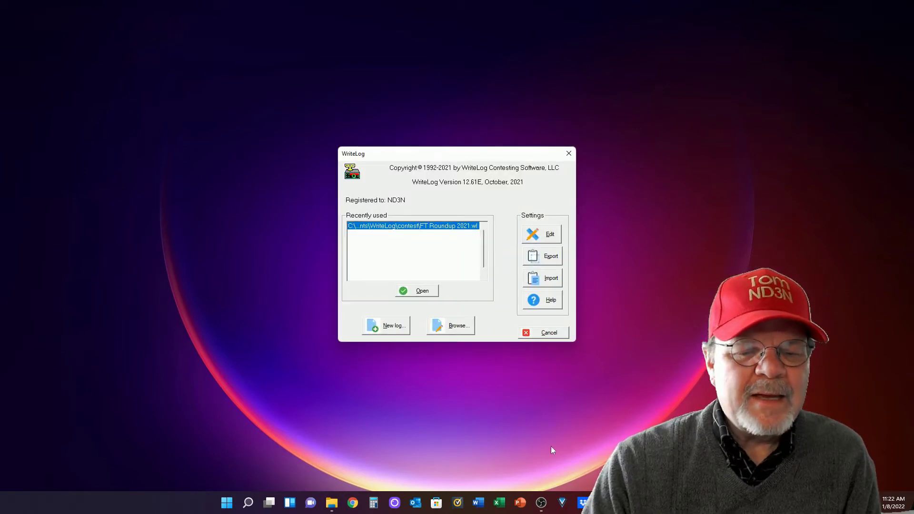
{"action": "left_click", "coordinate": [388, 326]}
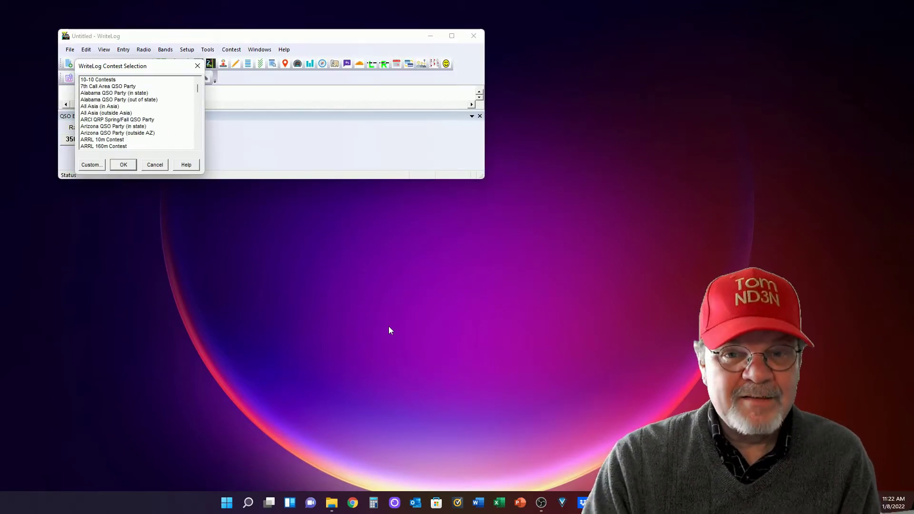
{"action": "left_click", "coordinate": [197, 139]}
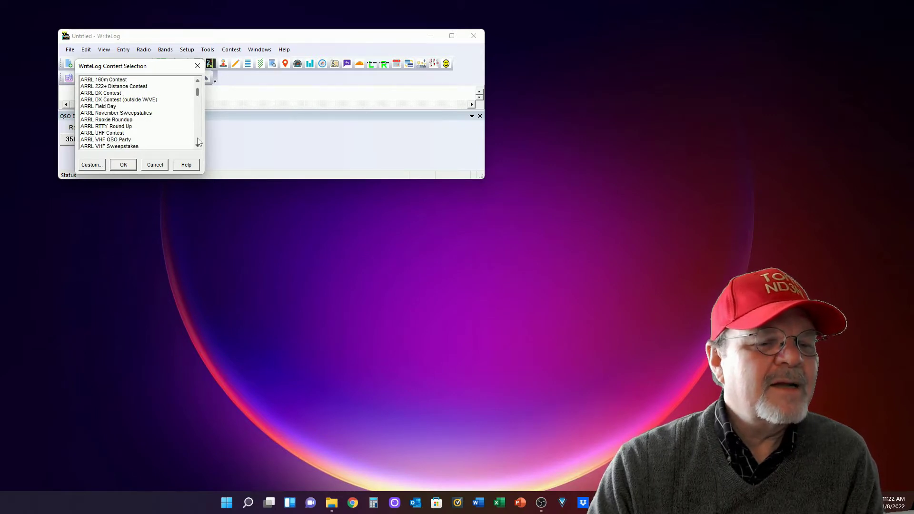
{"action": "left_click", "coordinate": [93, 128]}
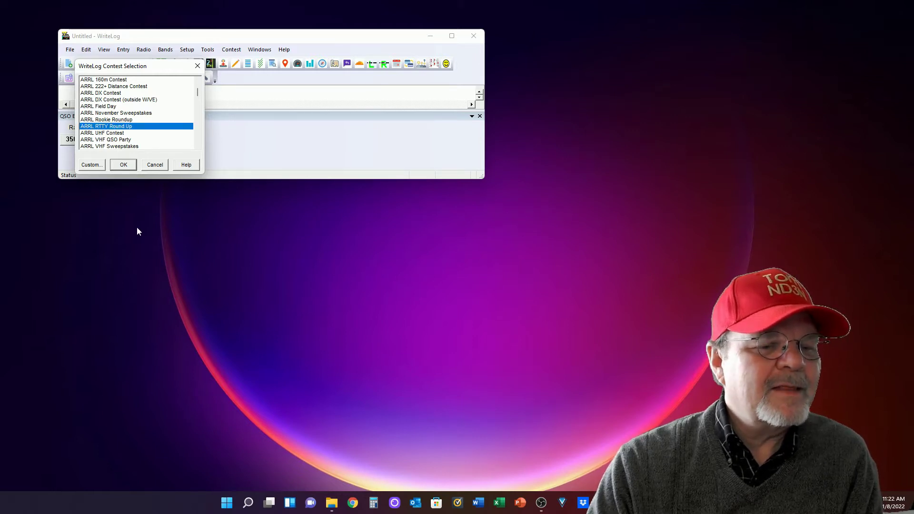
{"action": "left_click", "coordinate": [128, 167]}
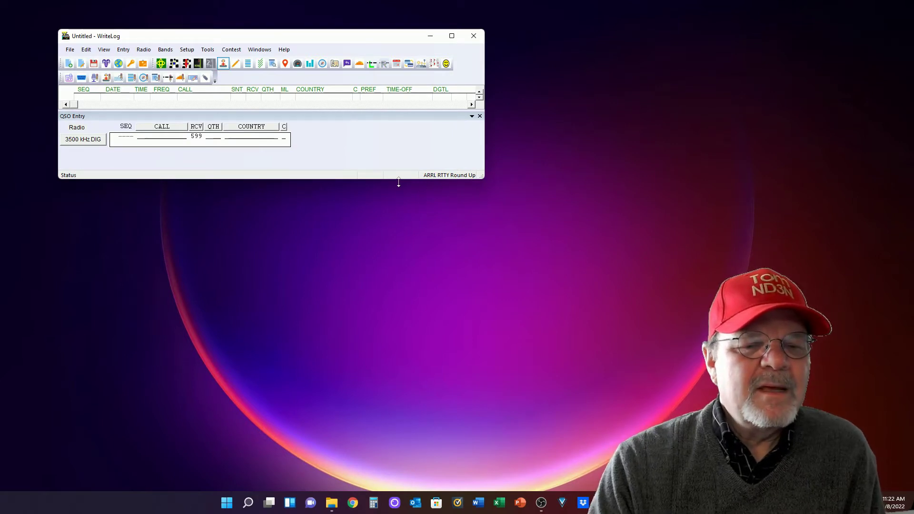
- Make the log window taller, undock the QSO Entry window, and arrange it directly below the log near the screen's upper-left corner
{"action": "left_click_drag", "start_coordinate": [399, 180], "coordinate": [398, 238]}
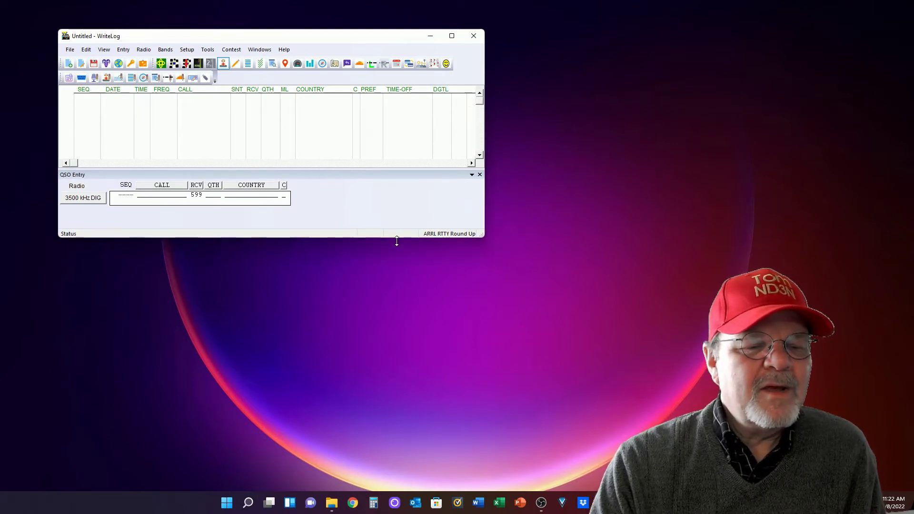
{"action": "left_click", "coordinate": [472, 175]}
{"action": "left_click", "coordinate": [491, 185]}
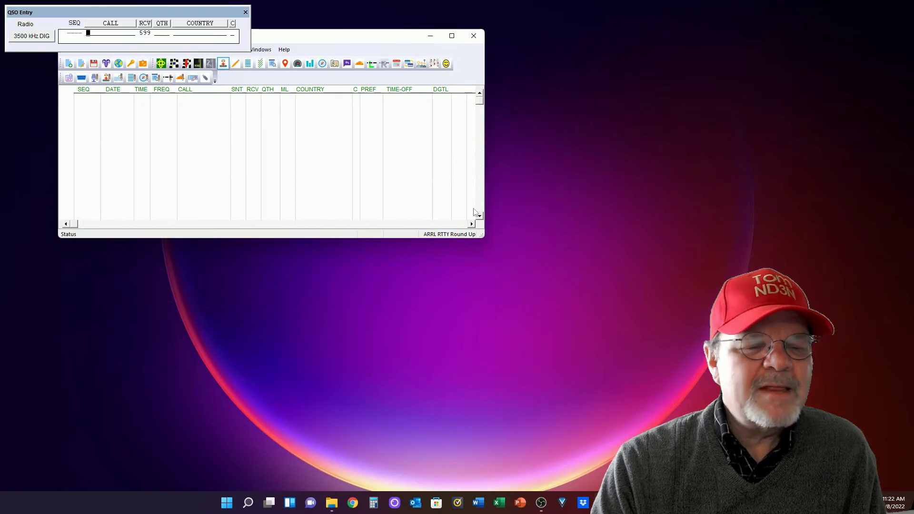
{"action": "left_click_drag", "start_coordinate": [142, 13], "coordinate": [195, 250]}
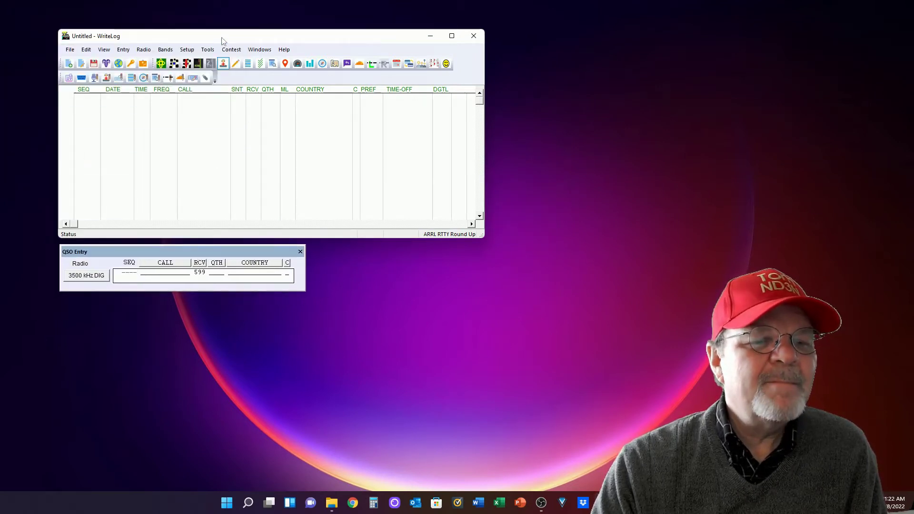
{"action": "left_click_drag", "start_coordinate": [222, 40], "coordinate": [184, 22]}
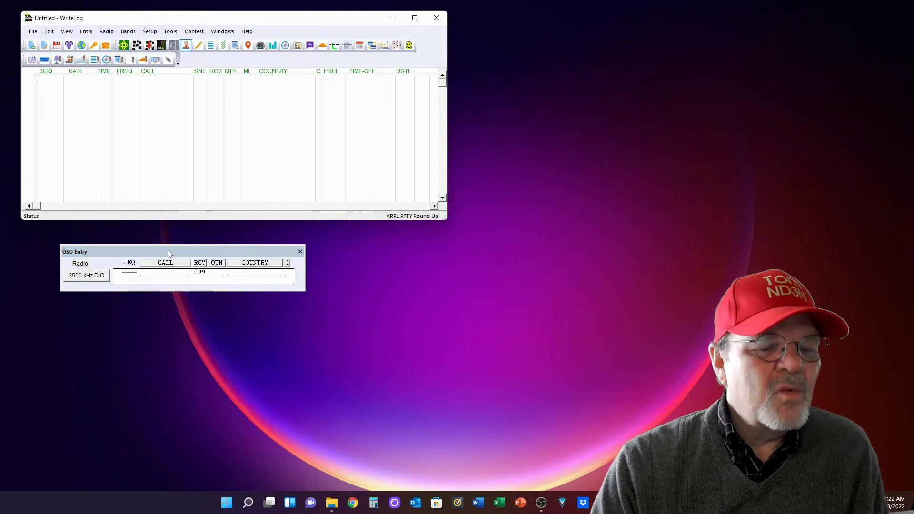
{"action": "left_click_drag", "start_coordinate": [168, 249], "coordinate": [130, 232]}
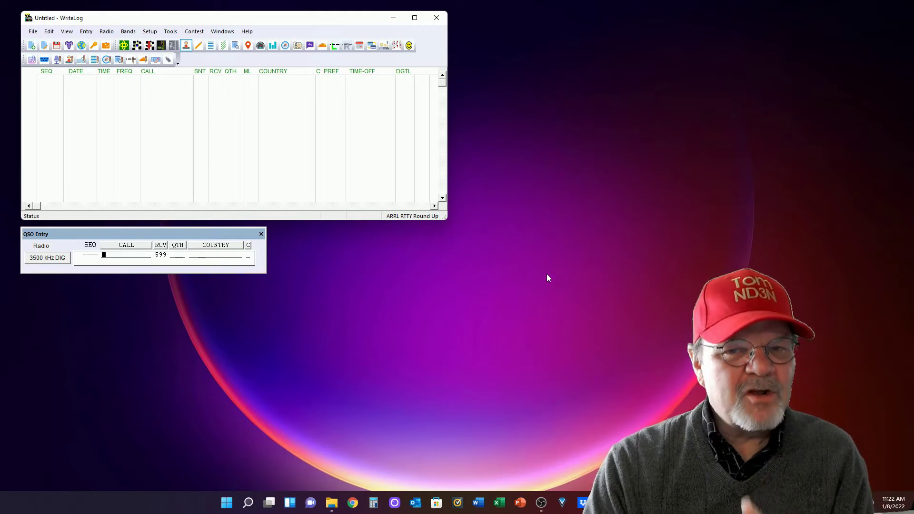
- Save the log as ARRL RTTY RU 2022 and apply all files of the SCP_LATEST.ZIP web update, choosing MASTER.DTA
{"action": "left_click", "coordinate": [32, 32]}
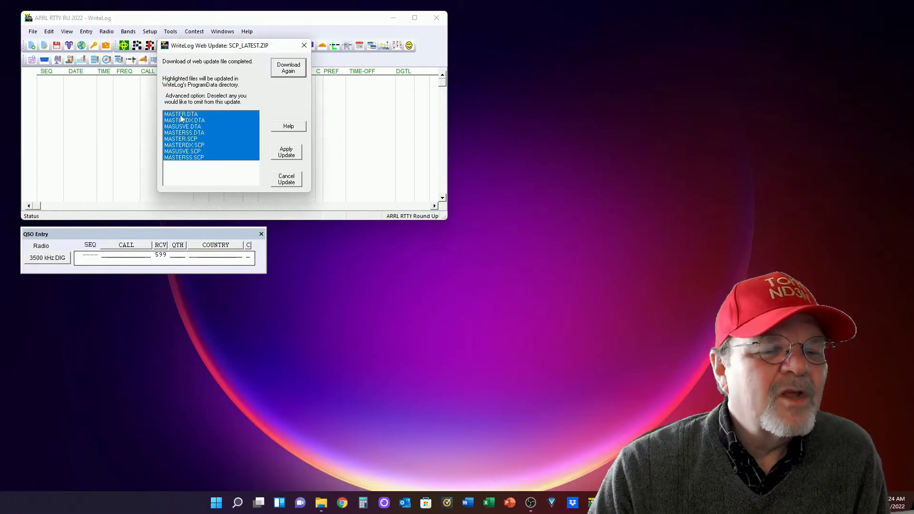
{"action": "left_click", "coordinate": [287, 152]}
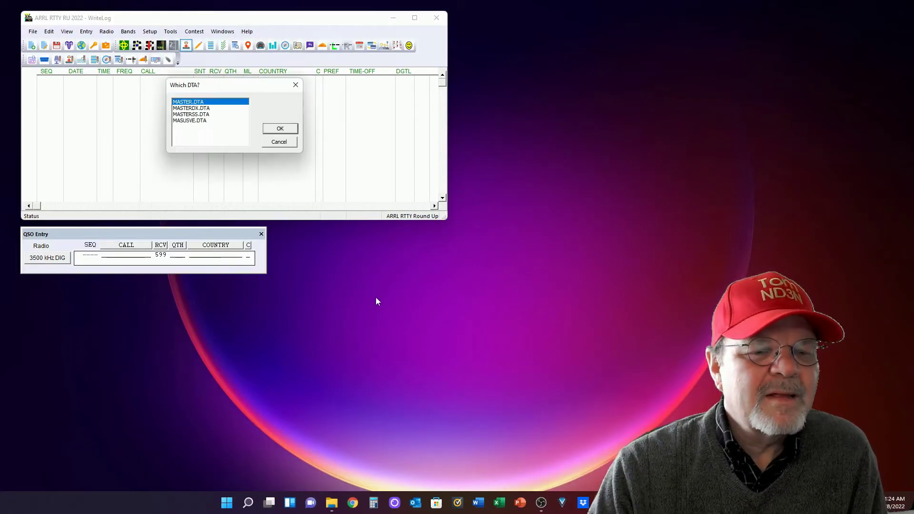
{"action": "key", "text": "Return"}
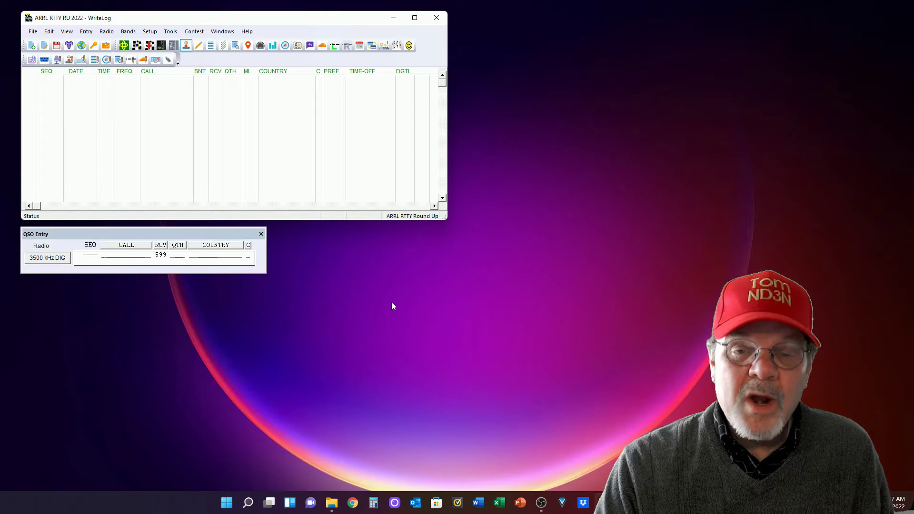
- Assign the Kenwood TS-890 as the rig type for COM3 in the WriteLog port options
{"action": "left_click", "coordinate": [151, 32]}
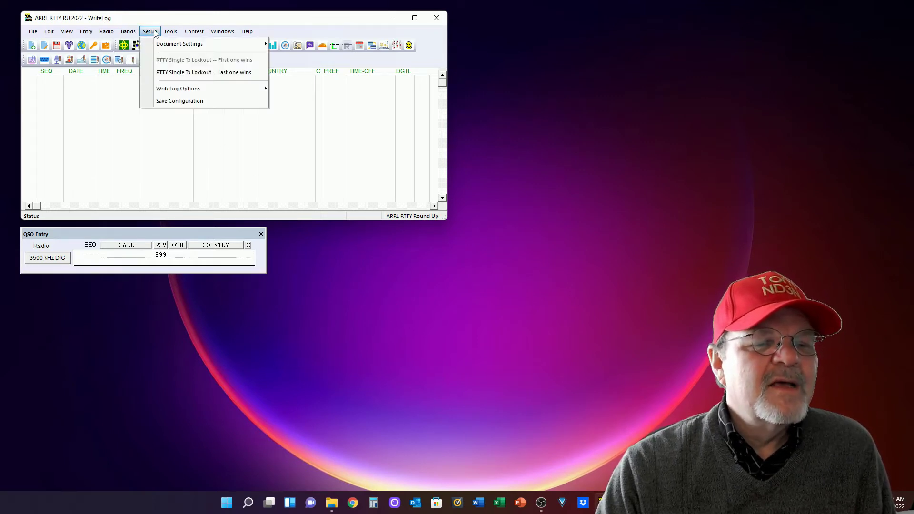
{"action": "mouse_move", "coordinate": [185, 93]}
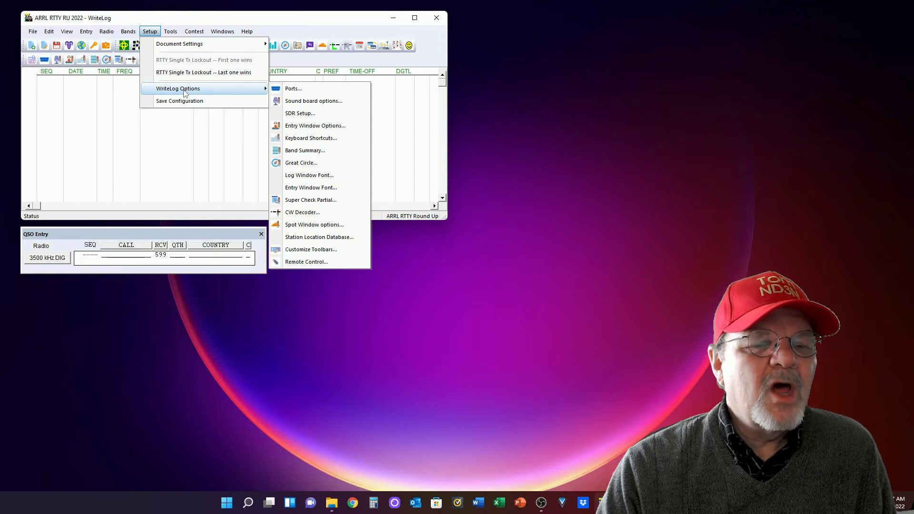
{"action": "left_click", "coordinate": [292, 89]}
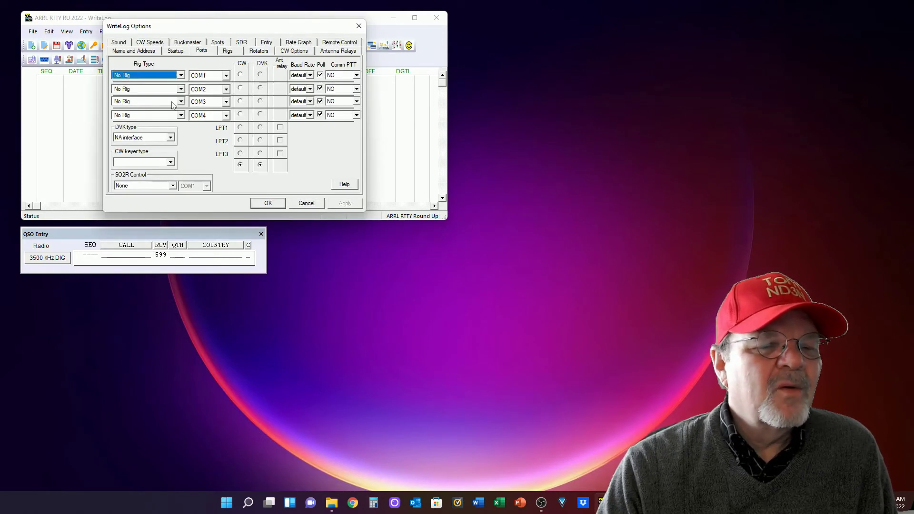
{"action": "left_click", "coordinate": [181, 102]}
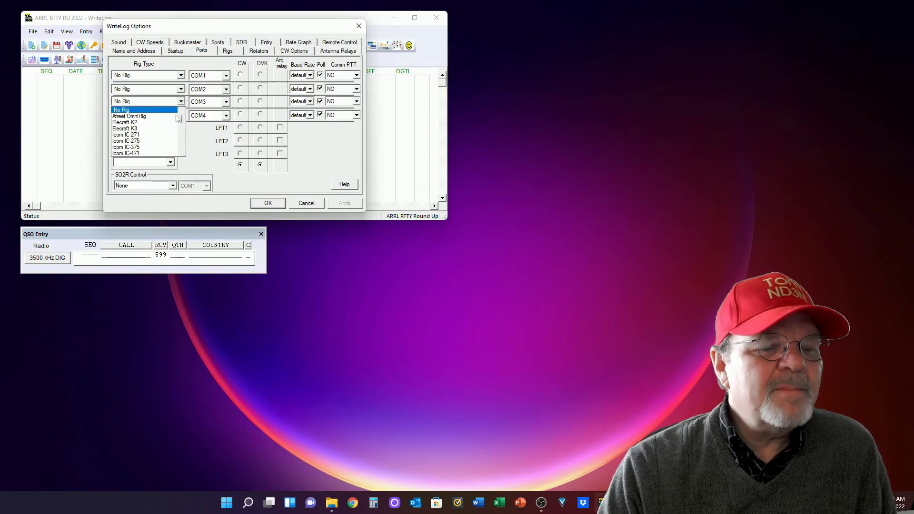
{"action": "scroll", "coordinate": [182, 148], "scroll_direction": "down", "scroll_amount": 10}
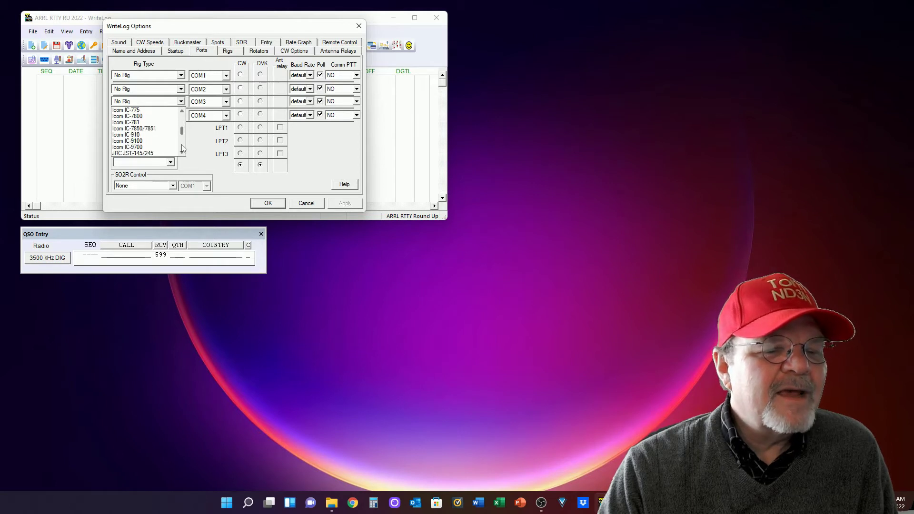
{"action": "scroll", "coordinate": [182, 143], "scroll_direction": "down", "scroll_amount": 10}
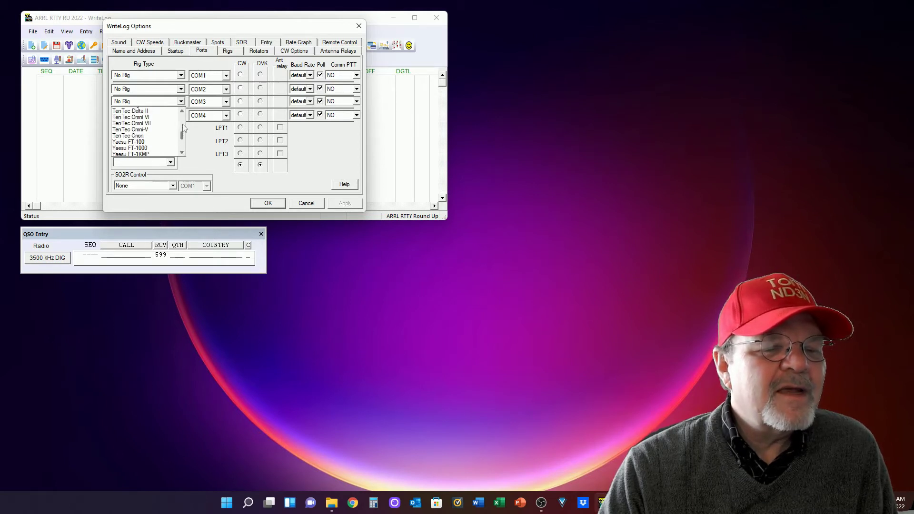
{"action": "scroll", "coordinate": [182, 133], "scroll_direction": "up", "scroll_amount": 8}
{"action": "left_click", "coordinate": [174, 145]}
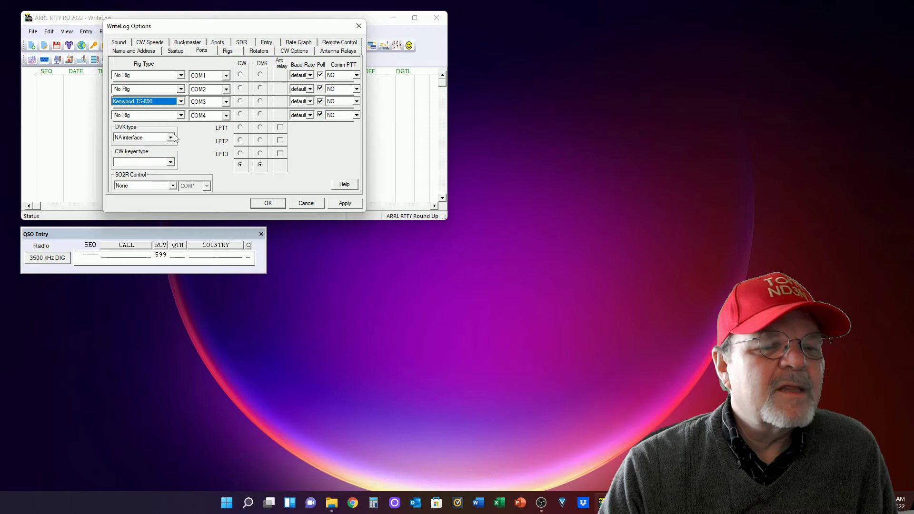
- Set the COM3 rig's baud rate to 115200 and apply the port settings
{"action": "left_click", "coordinate": [309, 102]}
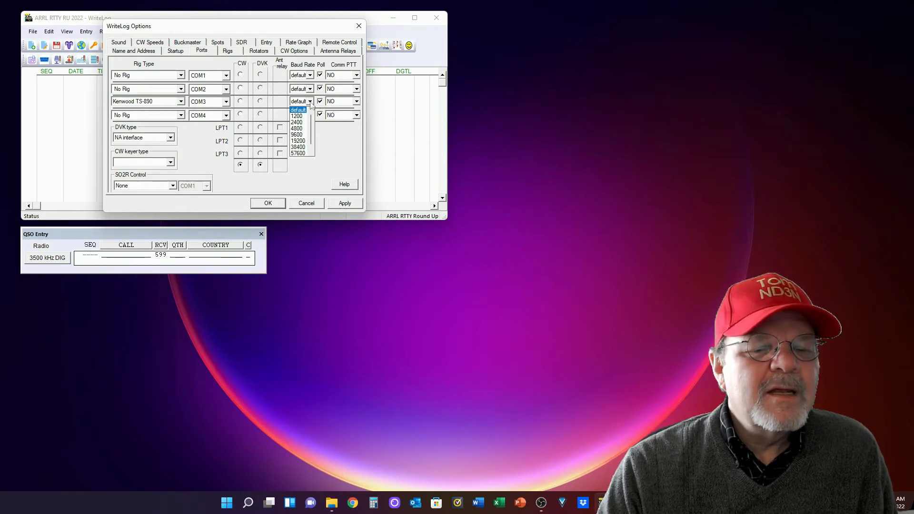
{"action": "left_click", "coordinate": [300, 153]}
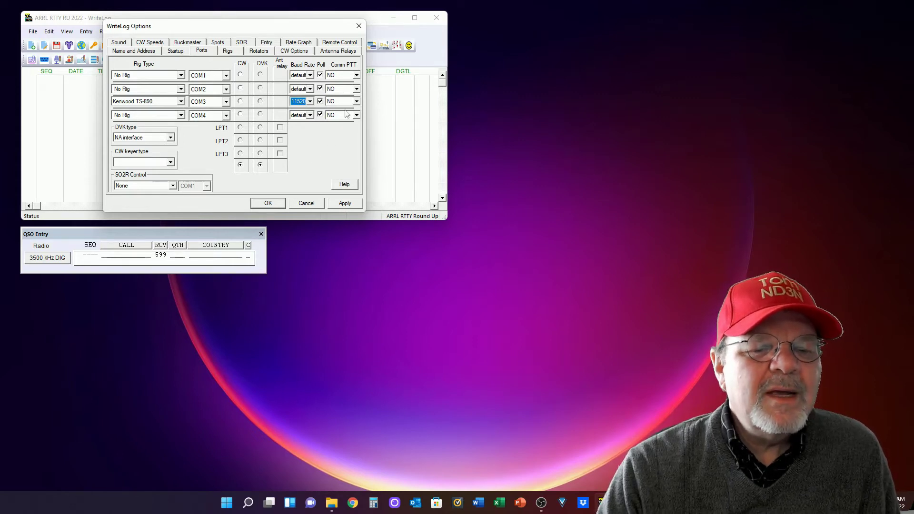
{"action": "left_click", "coordinate": [345, 204]}
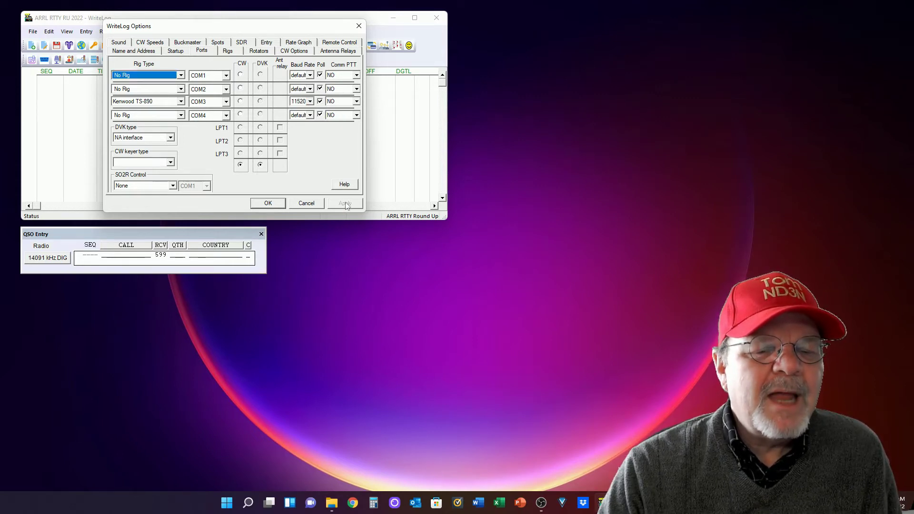
{"action": "left_click", "coordinate": [268, 204]}
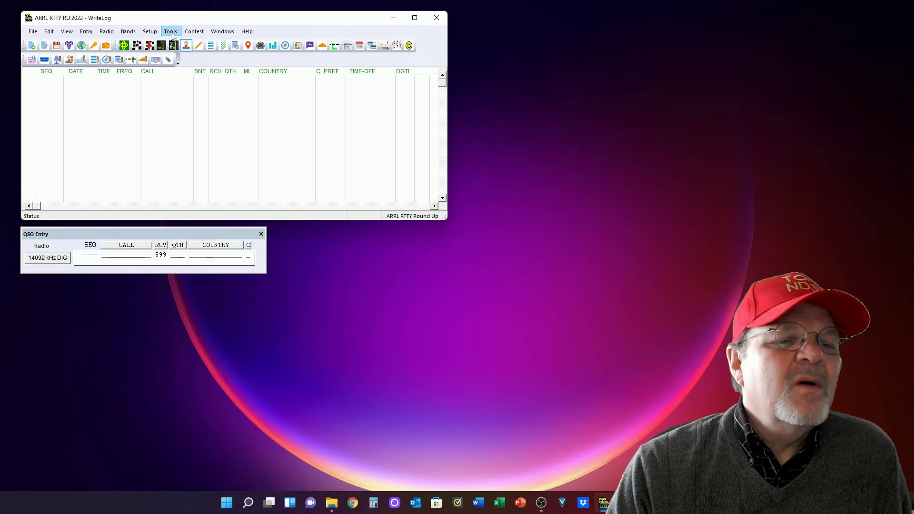
- Open the RTTY window and place it just below the QSO Entry window
{"action": "left_click", "coordinate": [213, 32]}
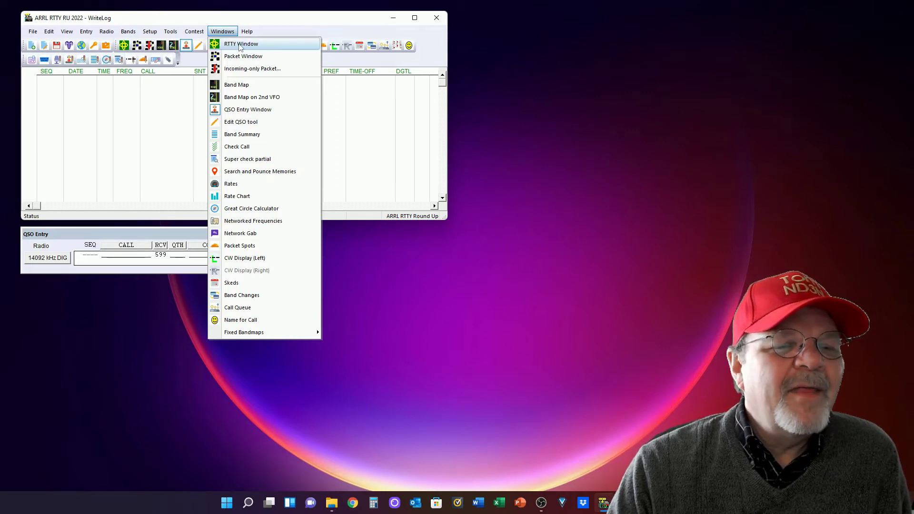
{"action": "left_click", "coordinate": [216, 44]}
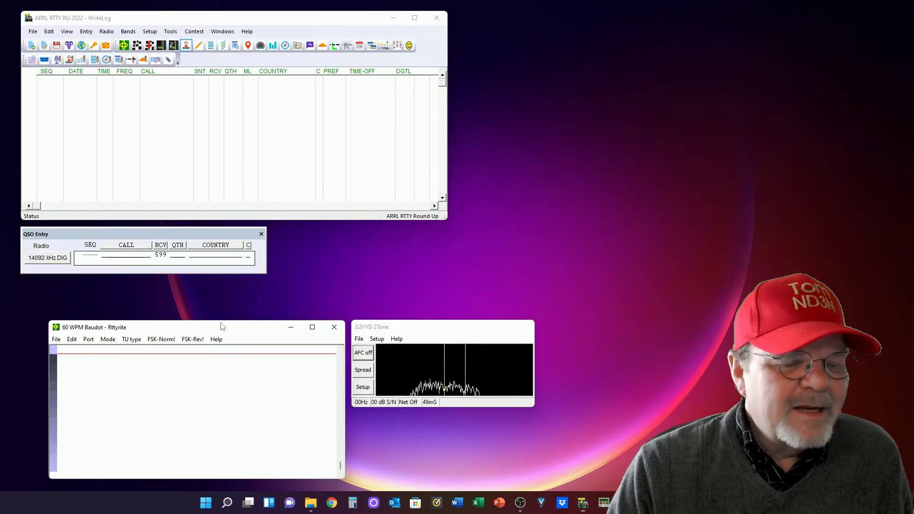
{"action": "left_click_drag", "start_coordinate": [226, 328], "coordinate": [203, 288]}
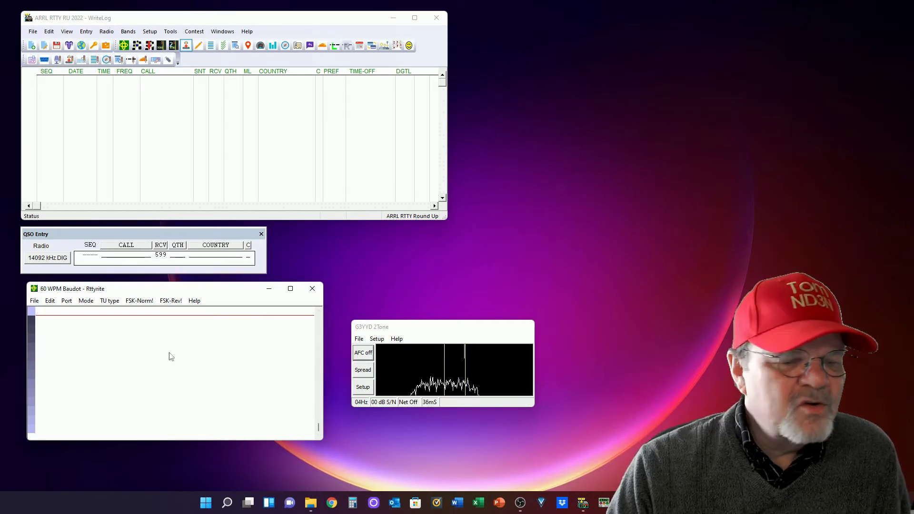
- Check Rttyrite's XMMT.ocx TNC setup, including the full path to the TNC executable, and accept it
{"action": "left_click", "coordinate": [111, 303]}
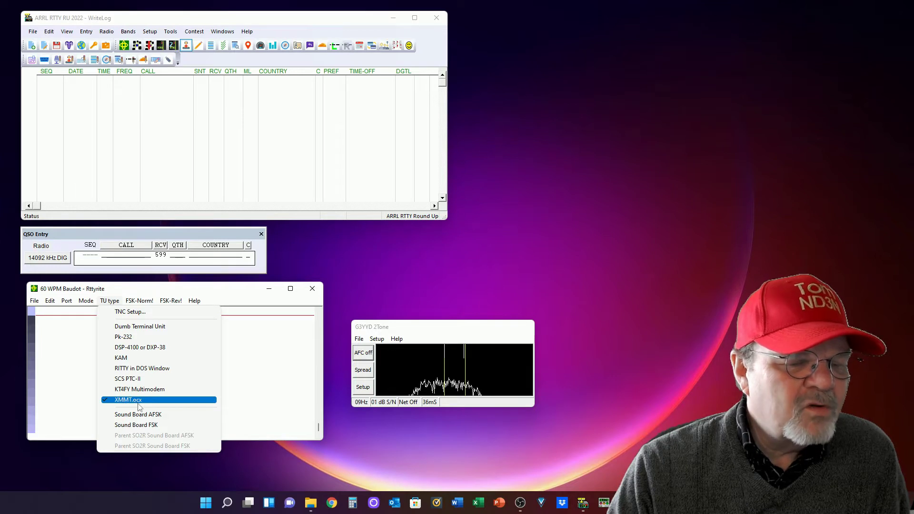
{"action": "left_click", "coordinate": [134, 314]}
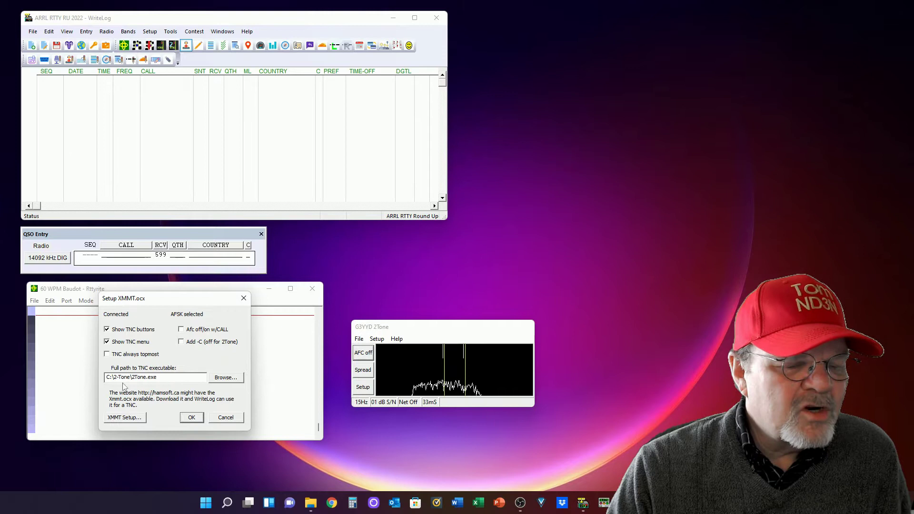
{"action": "left_click", "coordinate": [192, 417]}
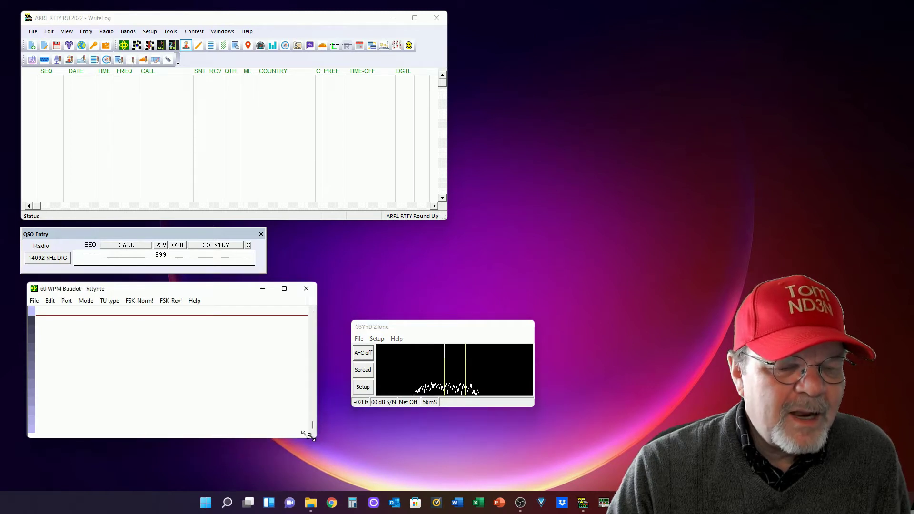
- Shrink the Rttyrite window and place the G3YYD 2Tone window directly beneath it
{"action": "left_click_drag", "start_coordinate": [310, 435], "coordinate": [197, 405]}
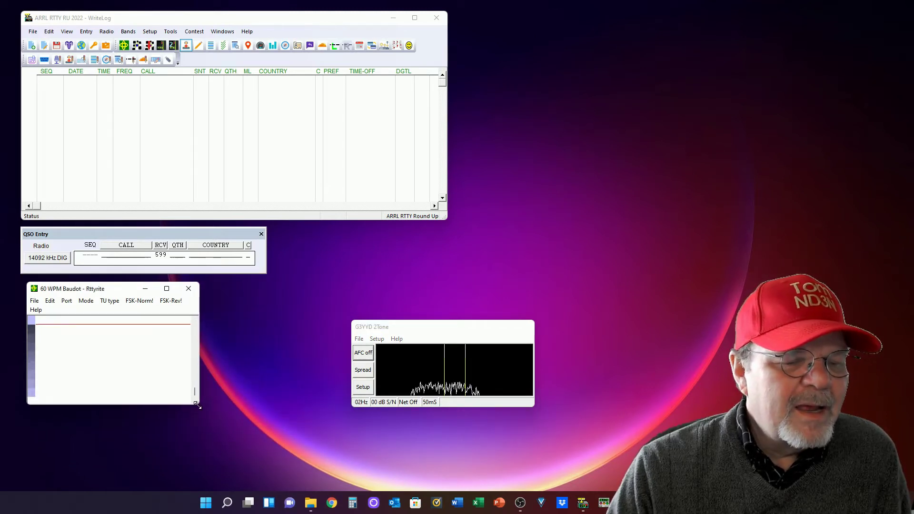
{"action": "left_click_drag", "start_coordinate": [421, 332], "coordinate": [95, 416]}
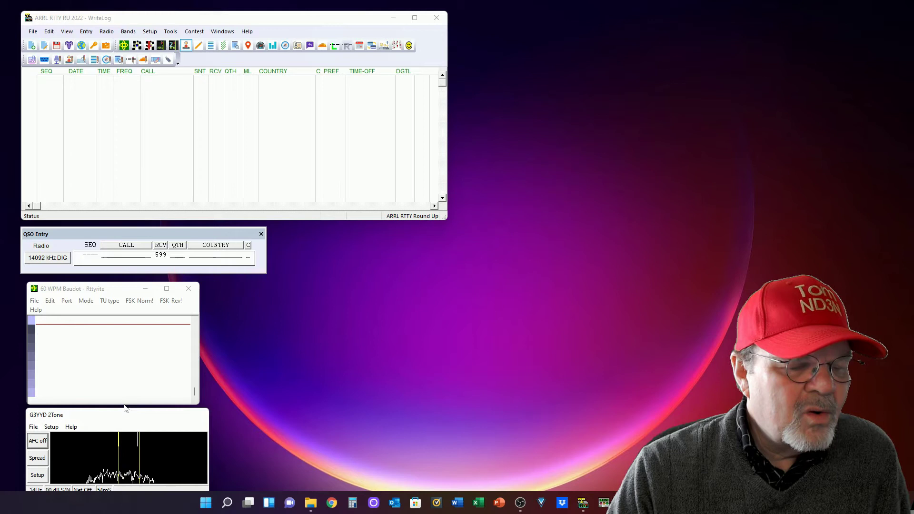
{"action": "left_click_drag", "start_coordinate": [125, 404], "coordinate": [127, 382]}
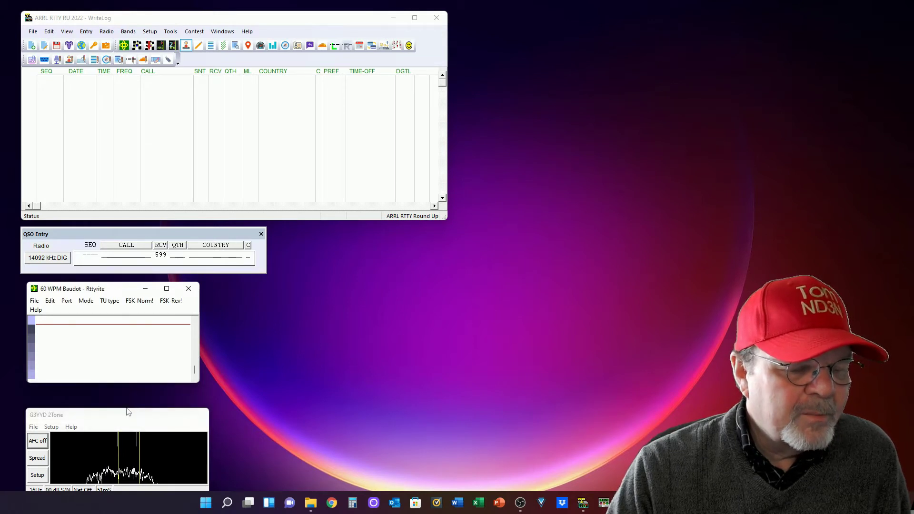
{"action": "left_click_drag", "start_coordinate": [127, 415], "coordinate": [128, 398]}
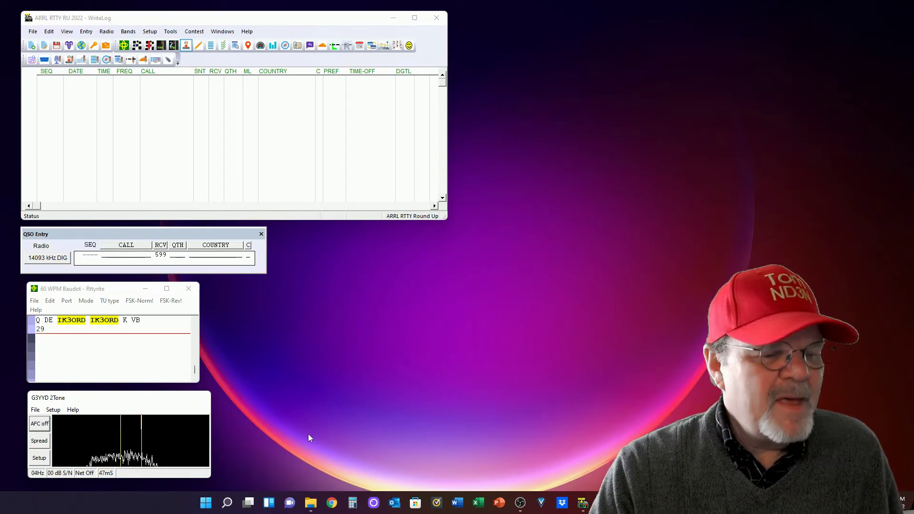
- Create a receive-only clone of the Rttyrite window, place it beside the original, and shrink it to a similar size
{"action": "left_click", "coordinate": [36, 302]}
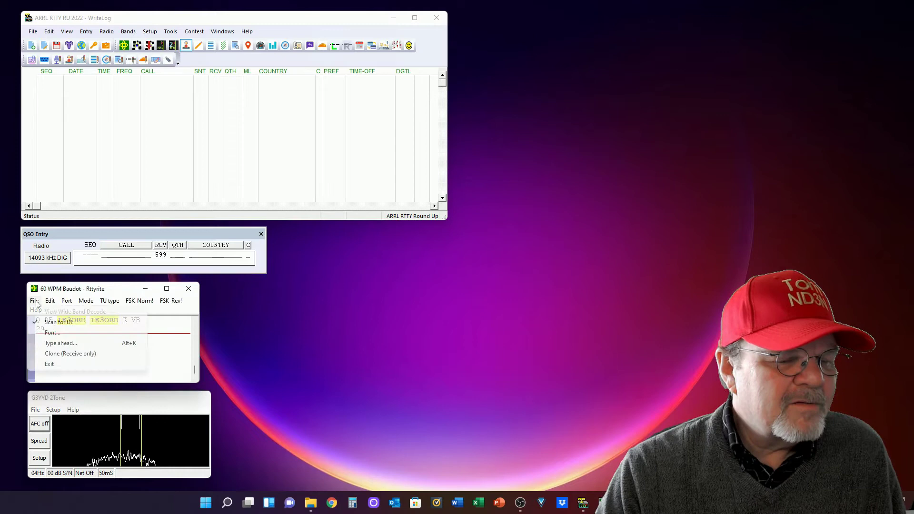
{"action": "left_click", "coordinate": [56, 358]}
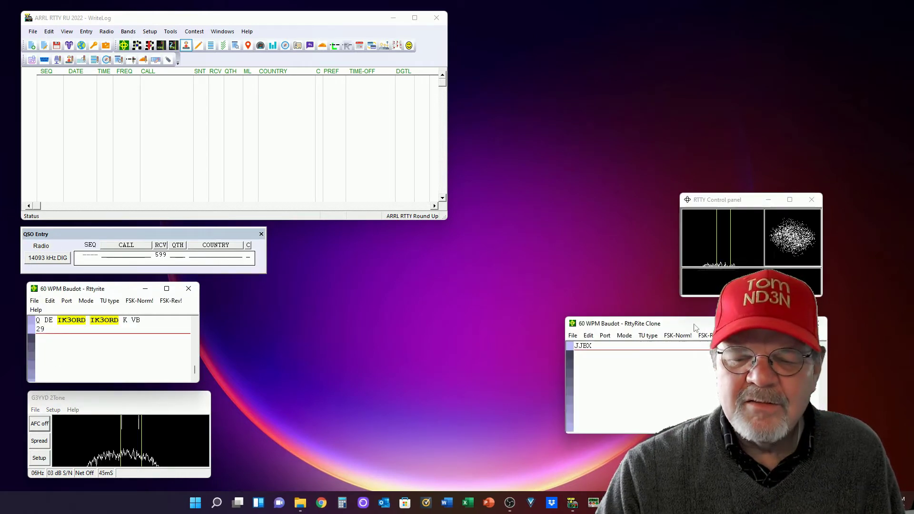
{"action": "mouse_move", "coordinate": [694, 328]}
{"action": "left_mouse_down"}
{"action": "mouse_move", "coordinate": [547, 304]}
{"action": "mouse_move", "coordinate": [342, 290]}
{"action": "left_mouse_up"}
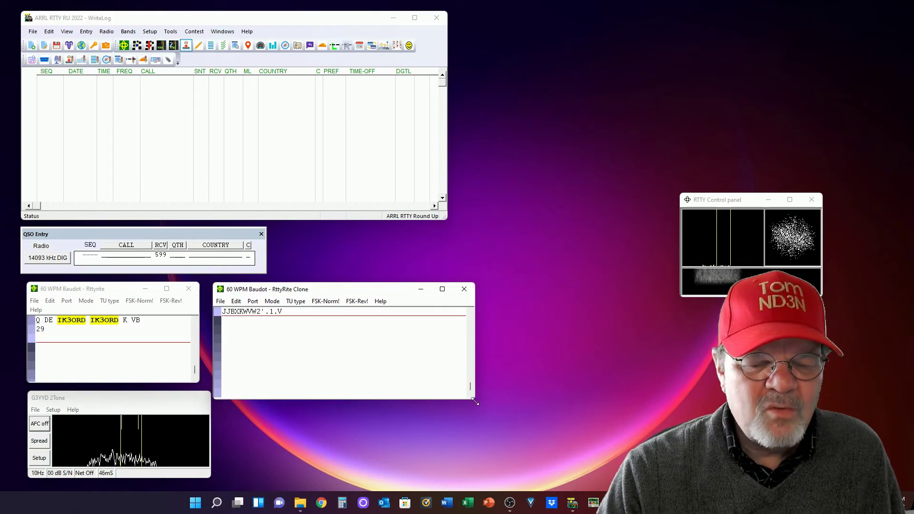
{"action": "mouse_move", "coordinate": [475, 403]}
{"action": "left_mouse_down"}
{"action": "mouse_move", "coordinate": [454, 385]}
{"action": "mouse_move", "coordinate": [369, 384]}
{"action": "left_mouse_up"}
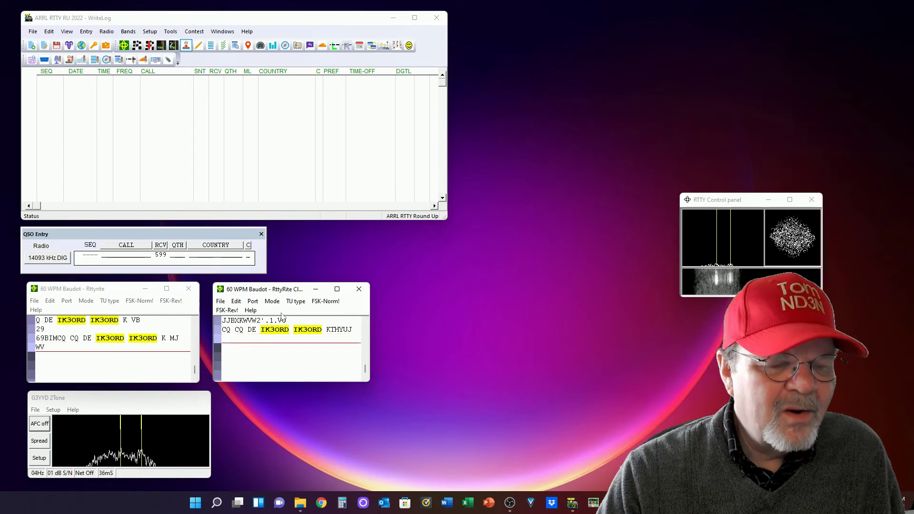
- Widen the Rttyrite window to match 2Tone, reposition the clone beside it, and place the RTTY Control panel beneath the clone
{"action": "left_click_drag", "start_coordinate": [293, 292], "coordinate": [319, 289]}
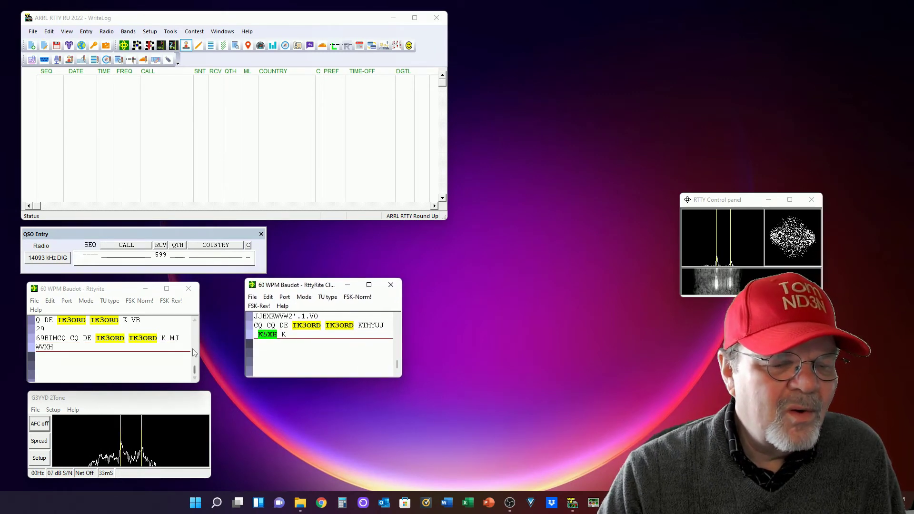
{"action": "left_click_drag", "start_coordinate": [202, 340], "coordinate": [213, 344]}
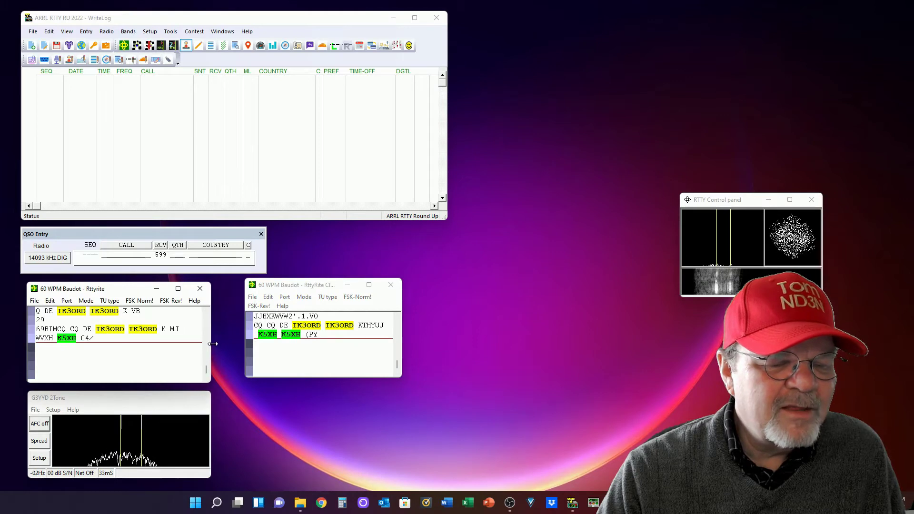
{"action": "left_click_drag", "start_coordinate": [318, 288], "coordinate": [299, 294]}
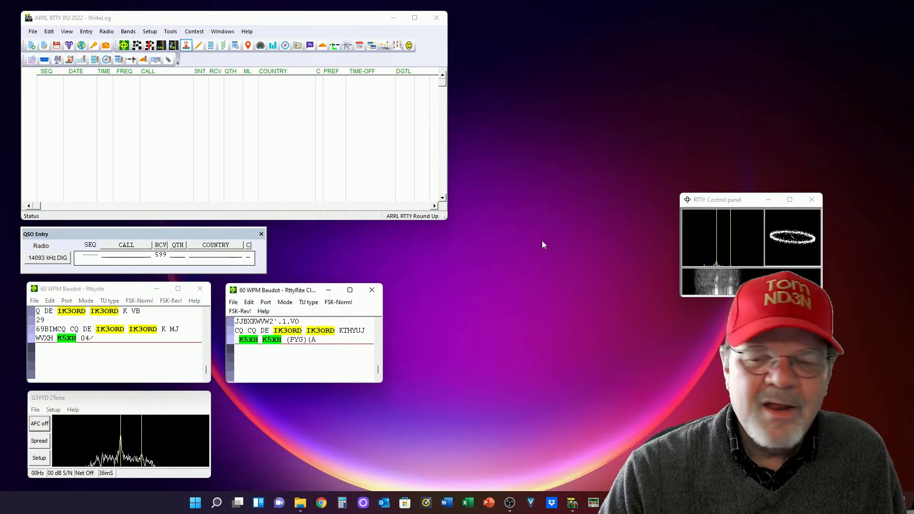
{"action": "left_click_drag", "start_coordinate": [747, 203], "coordinate": [292, 395]}
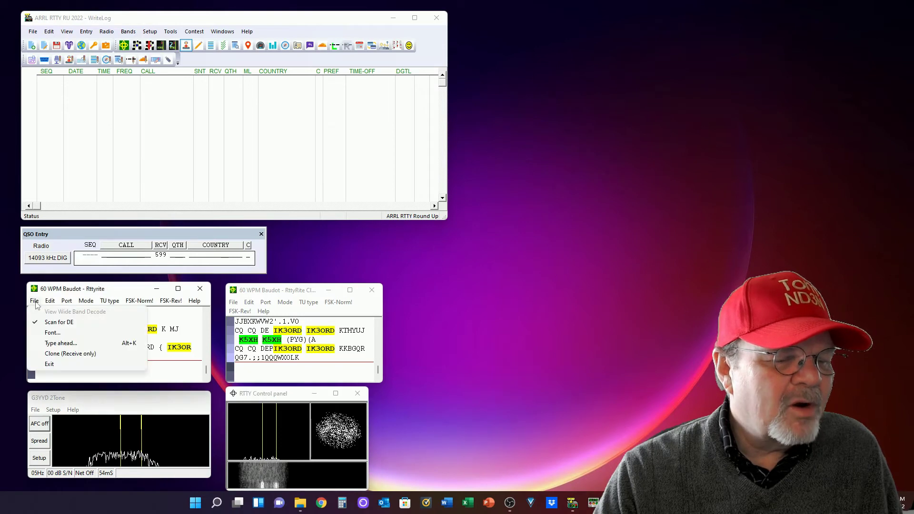
- Create a second receive-only Rttyrite clone, align it beside the first clone, and place the WriteLog RTTY Receiver beneath it
{"action": "left_click", "coordinate": [70, 353]}
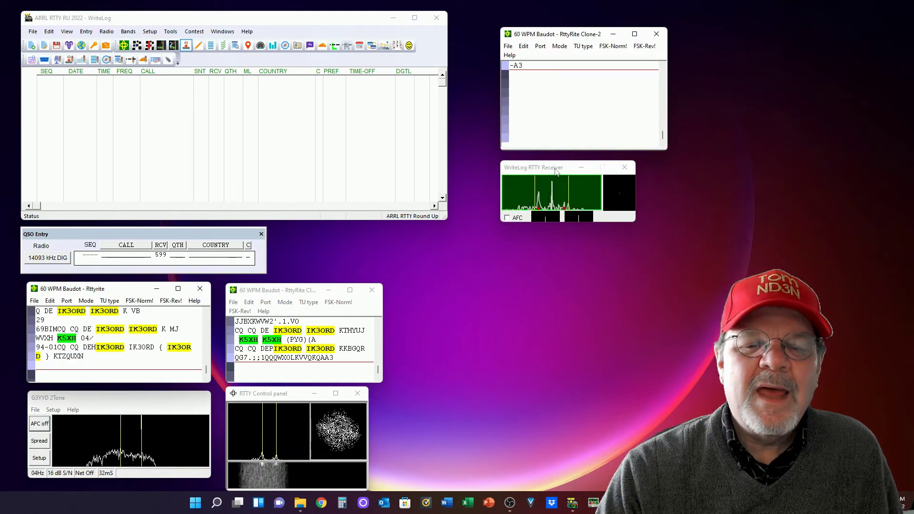
{"action": "mouse_move", "coordinate": [561, 170]}
{"action": "left_mouse_down"}
{"action": "mouse_move", "coordinate": [519, 325]}
{"action": "mouse_move", "coordinate": [439, 391]}
{"action": "mouse_move", "coordinate": [451, 398]}
{"action": "left_mouse_up"}
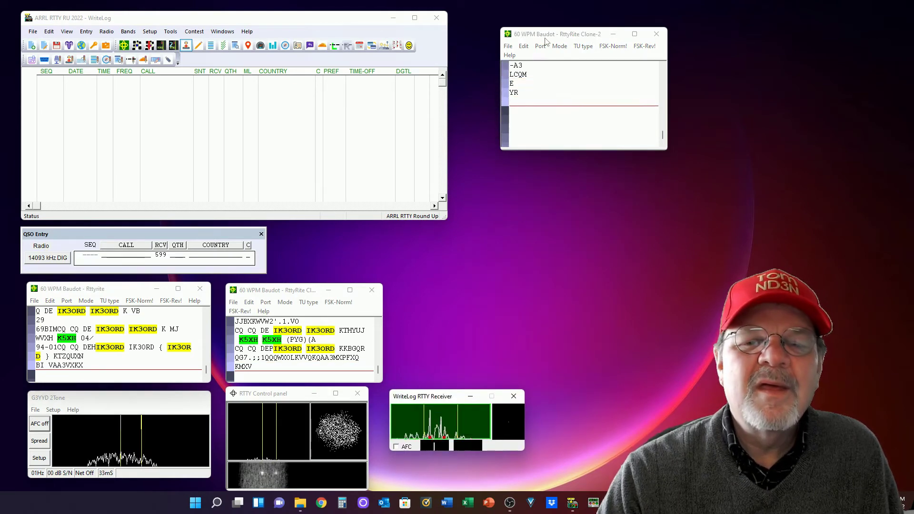
{"action": "mouse_move", "coordinate": [548, 38]}
{"action": "left_mouse_down"}
{"action": "mouse_move", "coordinate": [474, 247]}
{"action": "mouse_move", "coordinate": [442, 249]}
{"action": "mouse_move", "coordinate": [436, 271]}
{"action": "left_mouse_up"}
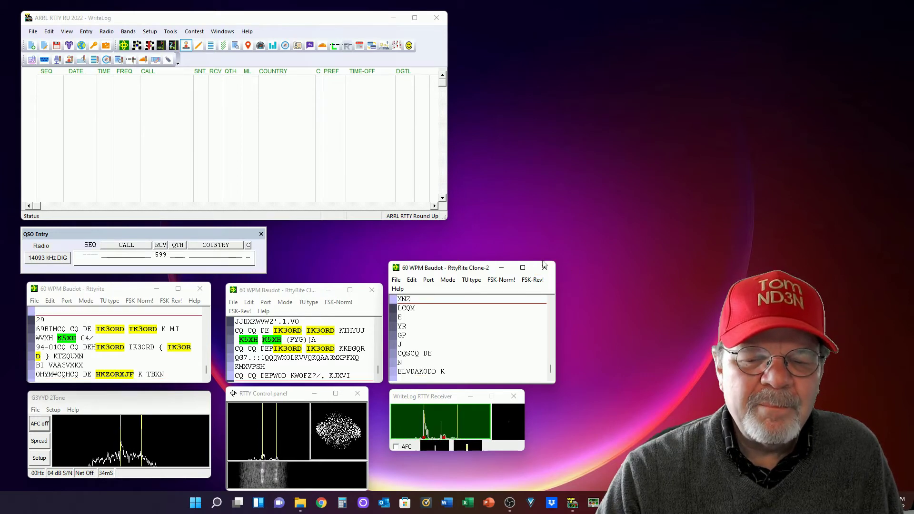
{"action": "left_click_drag", "start_coordinate": [555, 262], "coordinate": [551, 284]}
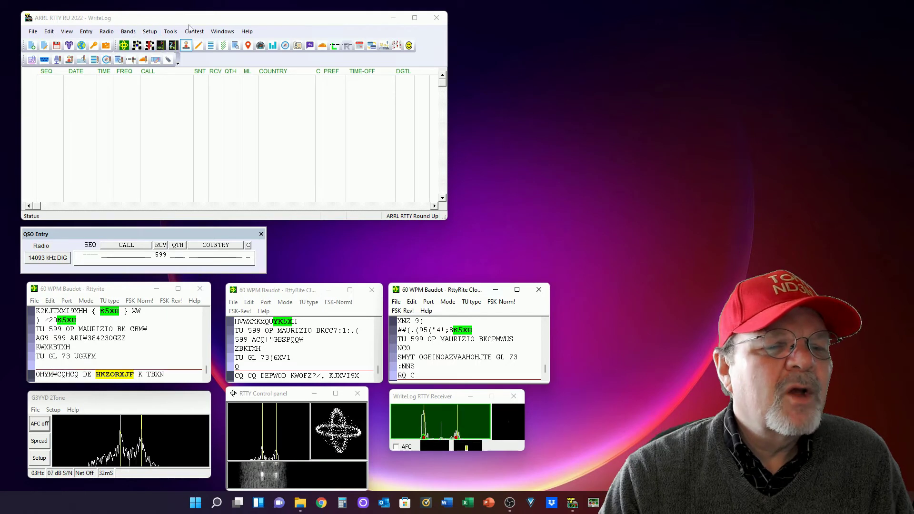
- Show the Rate Chart as a floating window and place it just to the right of the log window
{"action": "left_click", "coordinate": [224, 32]}
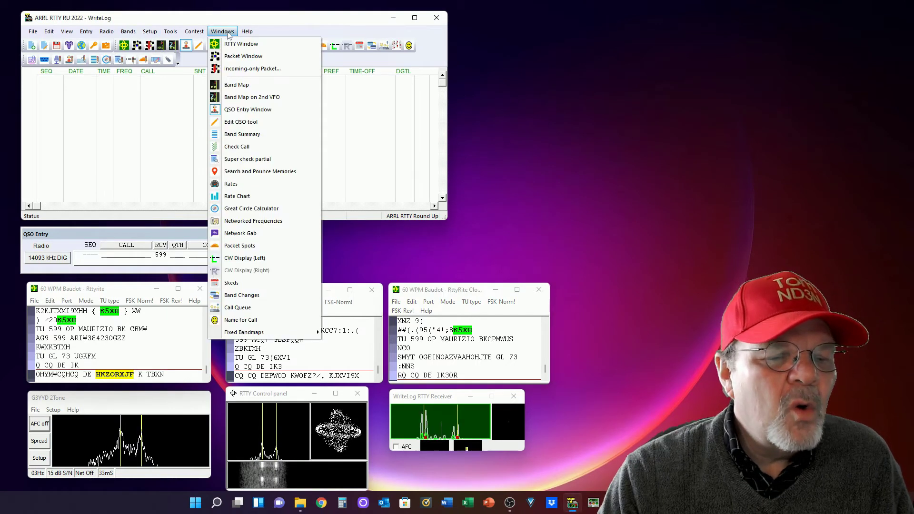
{"action": "left_click", "coordinate": [235, 199]}
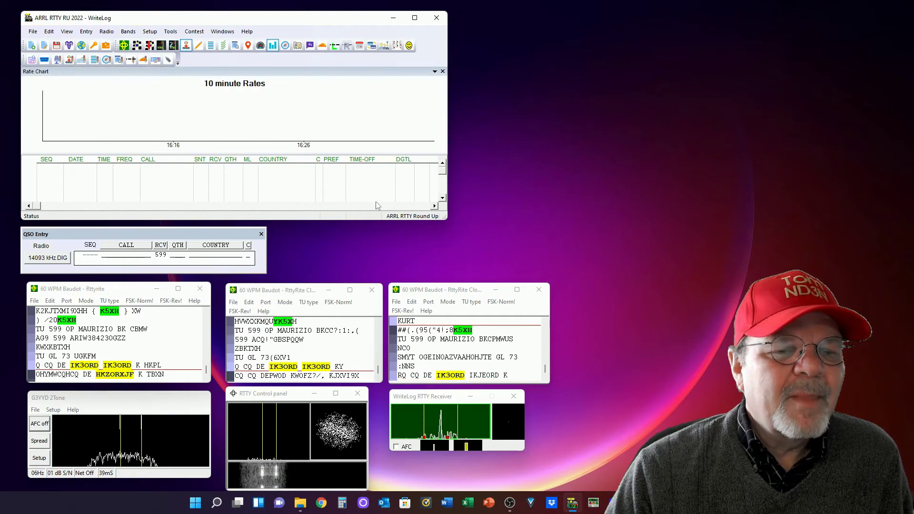
{"action": "left_click", "coordinate": [435, 72]}
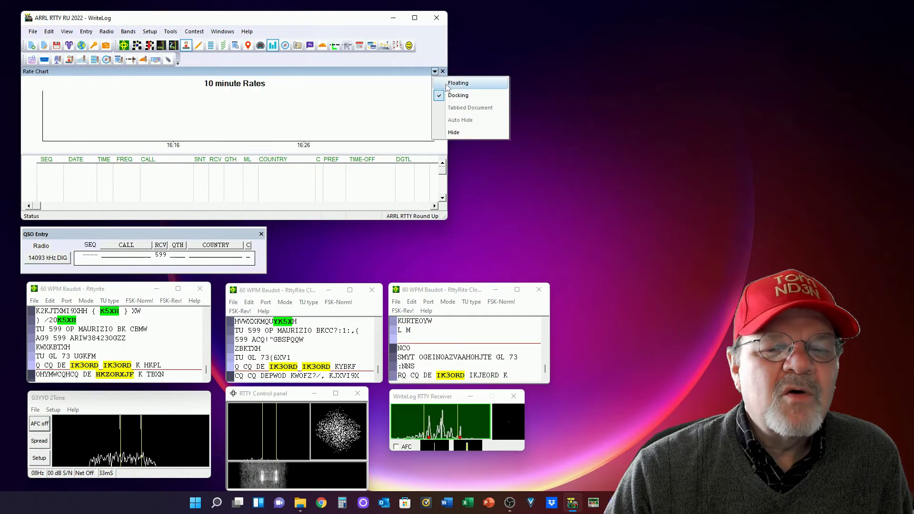
{"action": "left_click", "coordinate": [450, 84]}
{"action": "left_click_drag", "start_coordinate": [43, 15], "coordinate": [508, 25]}
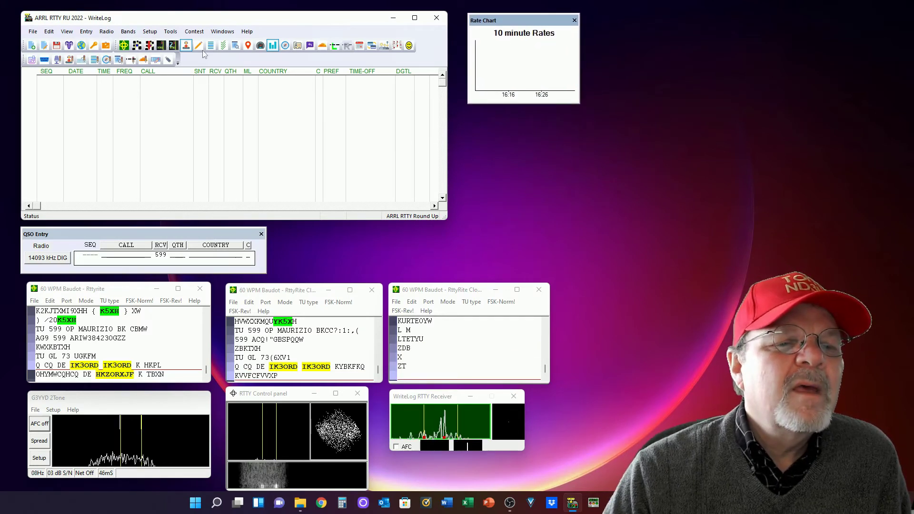
- Show the Band Summary as a floating window beneath the Rate Chart, enlarged to fit all bands and the total
{"action": "left_click", "coordinate": [222, 32]}
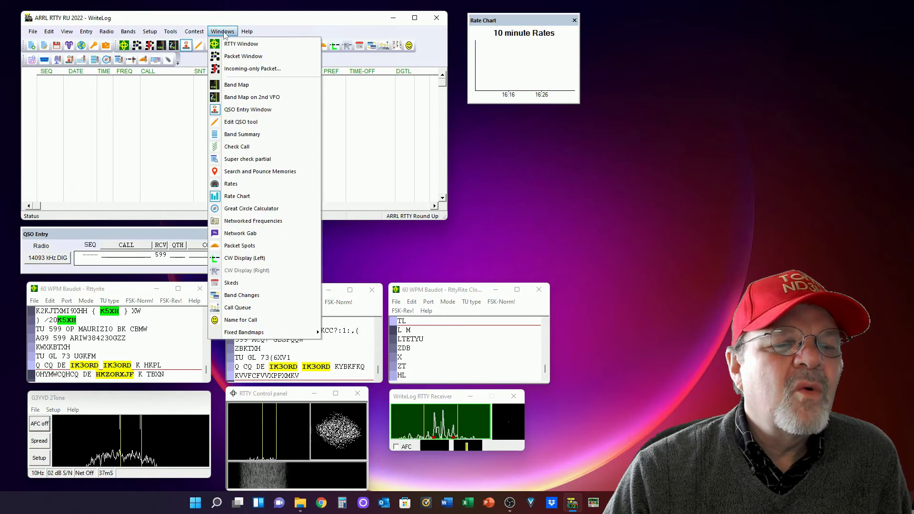
{"action": "left_click", "coordinate": [241, 136]}
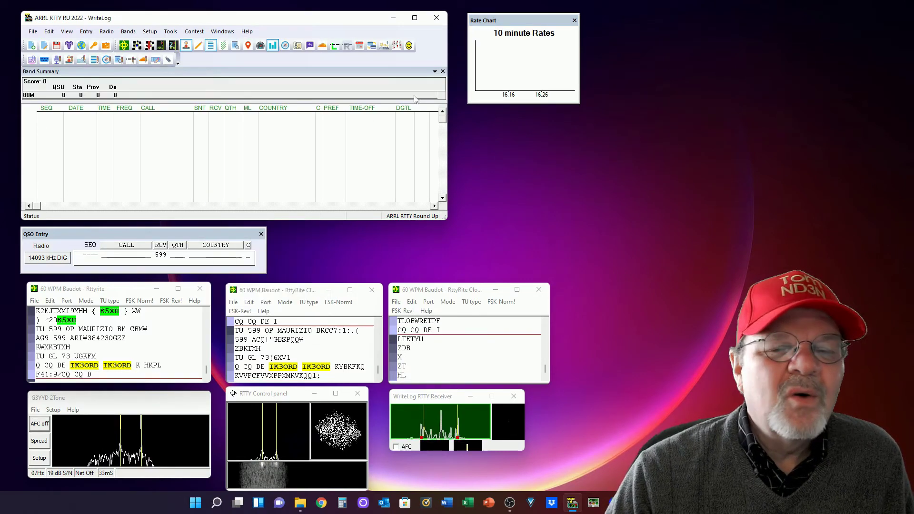
{"action": "left_click", "coordinate": [435, 71]}
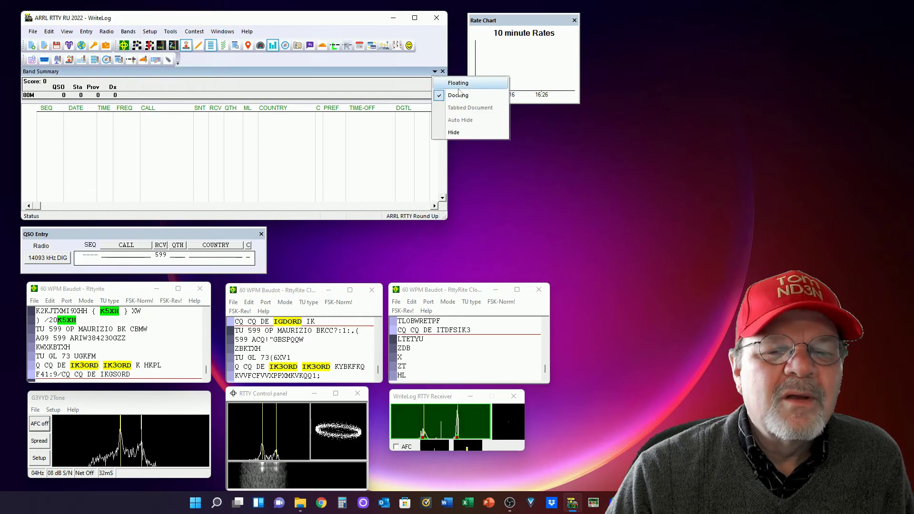
{"action": "left_click", "coordinate": [456, 107]}
{"action": "left_click_drag", "start_coordinate": [26, 14], "coordinate": [490, 126]}
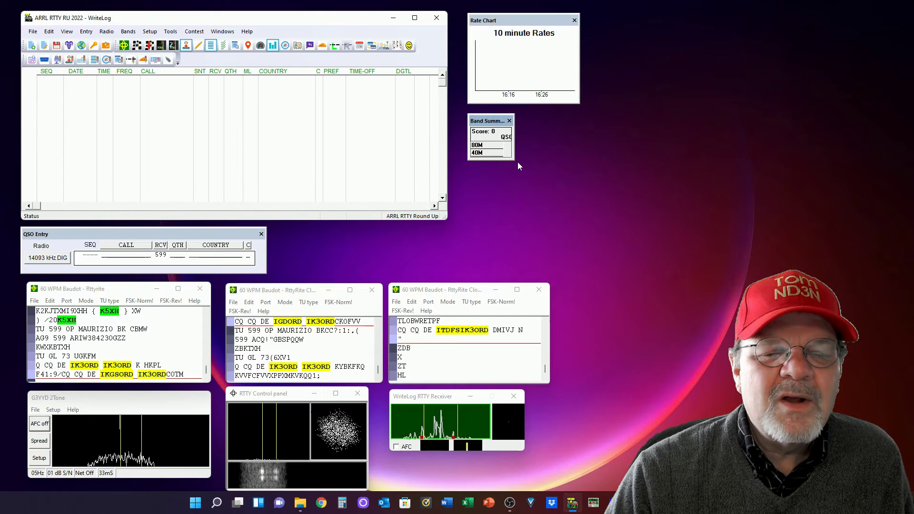
{"action": "left_click_drag", "start_coordinate": [513, 161], "coordinate": [589, 206]}
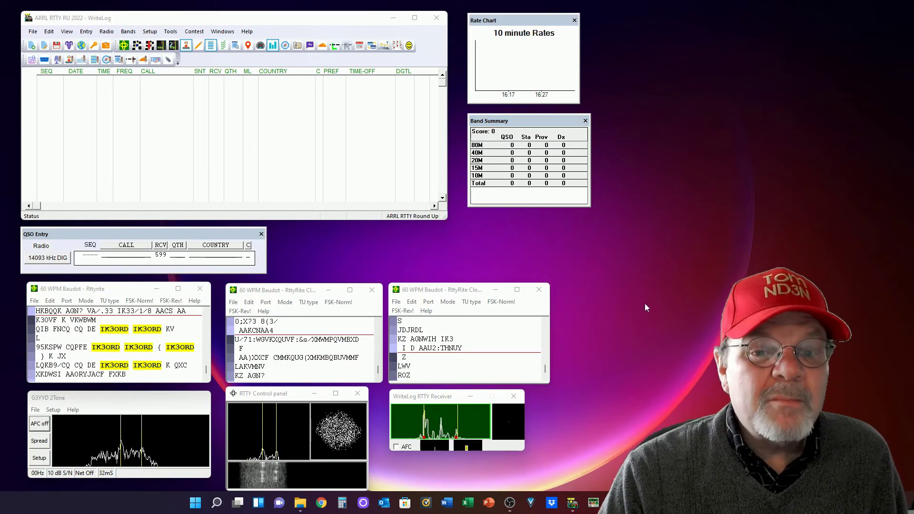
- Show Super Check Partial as a floating window to the right of the Rate Chart and enlarge it to list more calls
{"action": "left_click", "coordinate": [222, 32]}
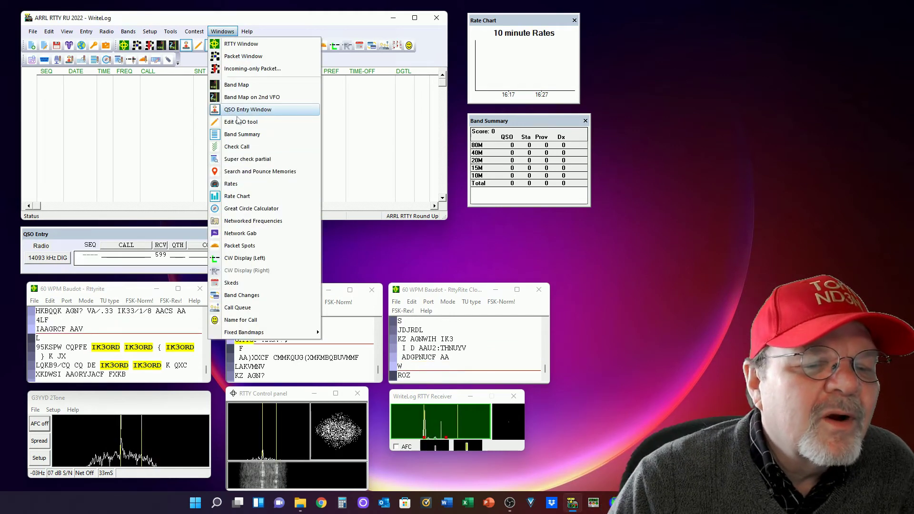
{"action": "left_click", "coordinate": [246, 160]}
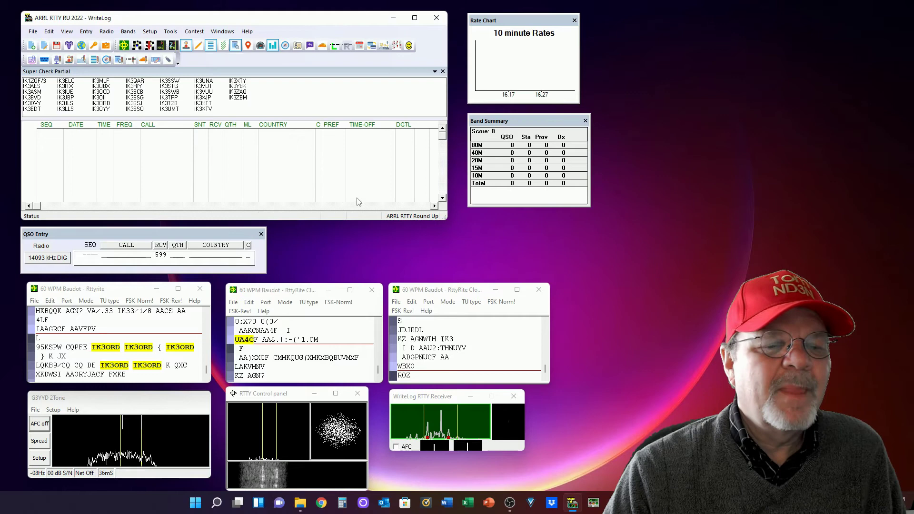
{"action": "left_click", "coordinate": [434, 72]}
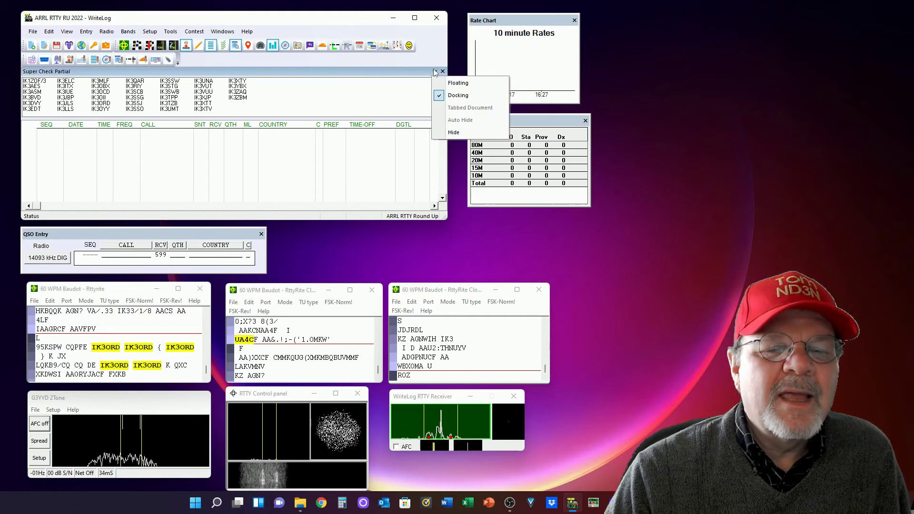
{"action": "left_click", "coordinate": [458, 83]}
{"action": "left_click_drag", "start_coordinate": [27, 13], "coordinate": [653, 24]}
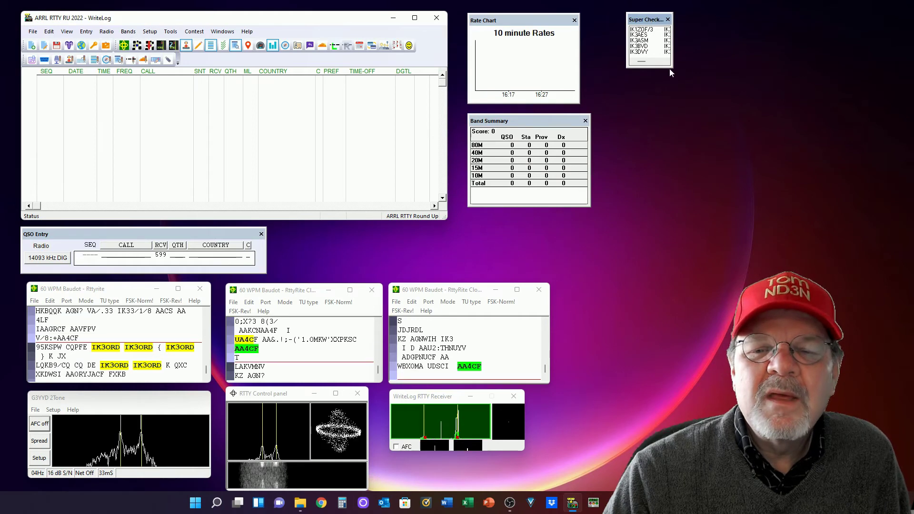
{"action": "left_click_drag", "start_coordinate": [673, 68], "coordinate": [744, 171]}
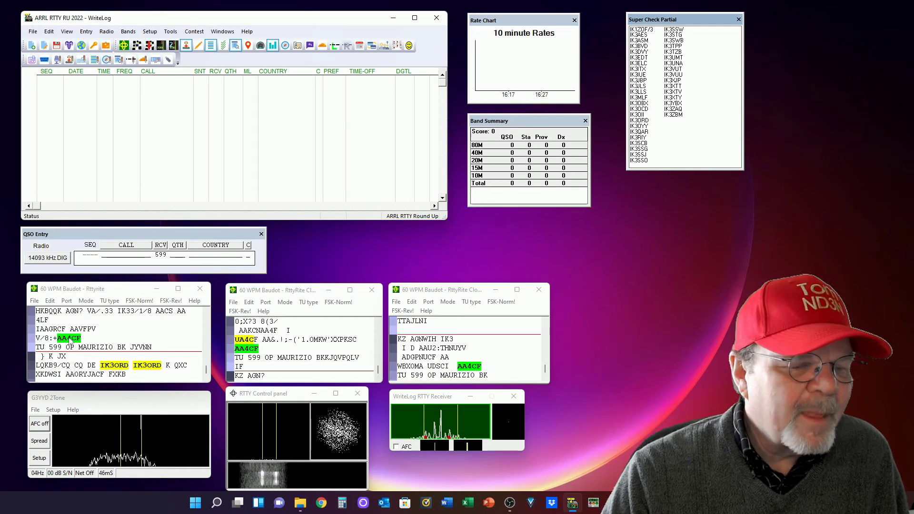
- Enter the partial call ND3 in the QSO Entry window to try out Super Check Partial
{"action": "left_click", "coordinate": [111, 255]}
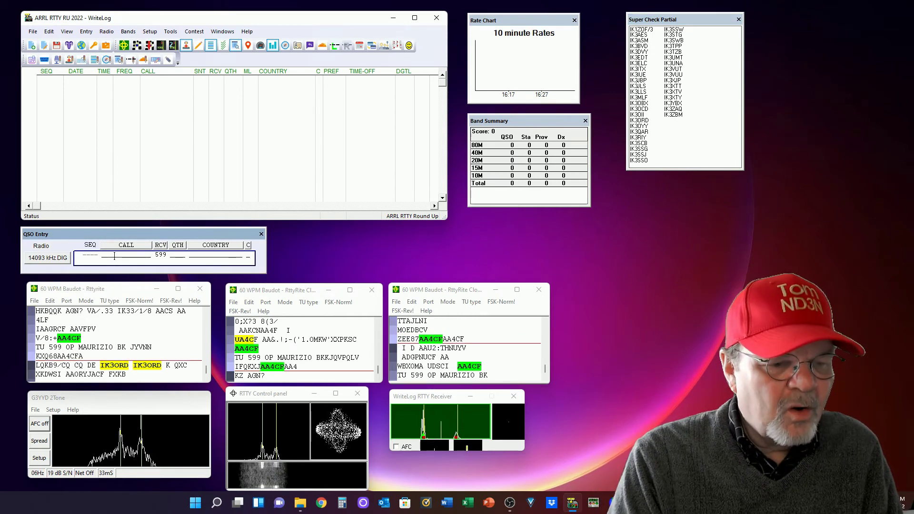
{"action": "type", "text": "ND"}
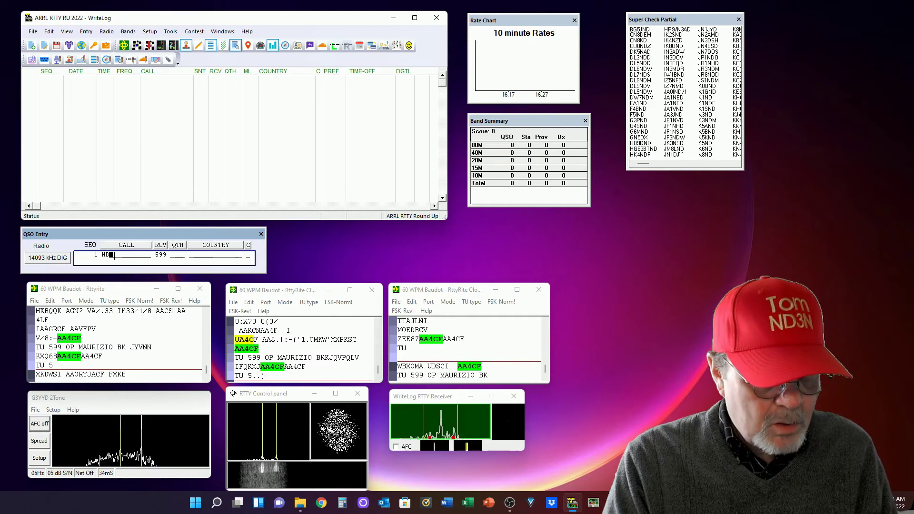
{"action": "type", "text": "3"}
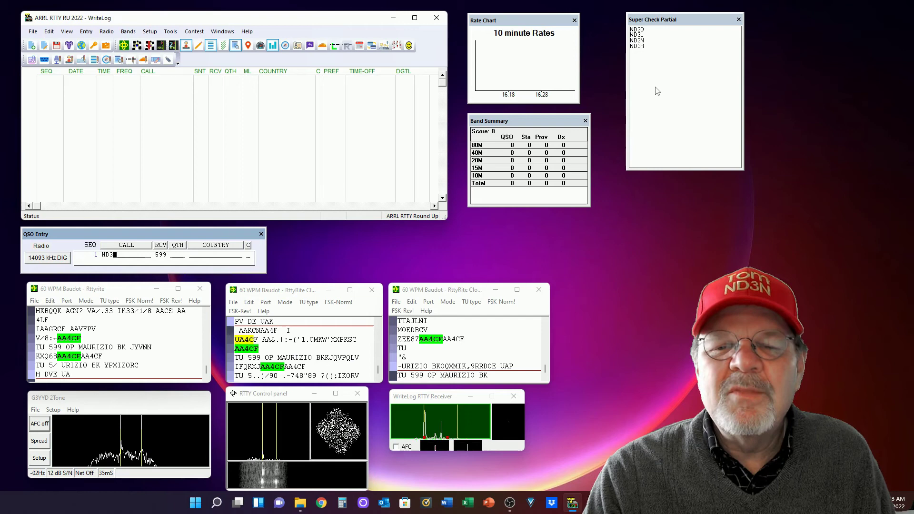
- Check the Super Check Partial properties, including the general matching options and the DTA file path, and accept them
{"action": "right_click", "coordinate": [675, 67]}
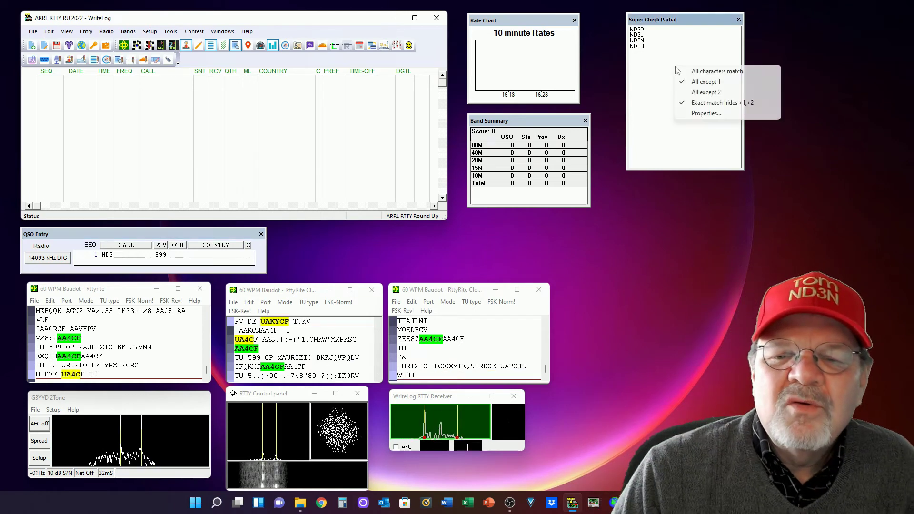
{"action": "left_click", "coordinate": [705, 113]}
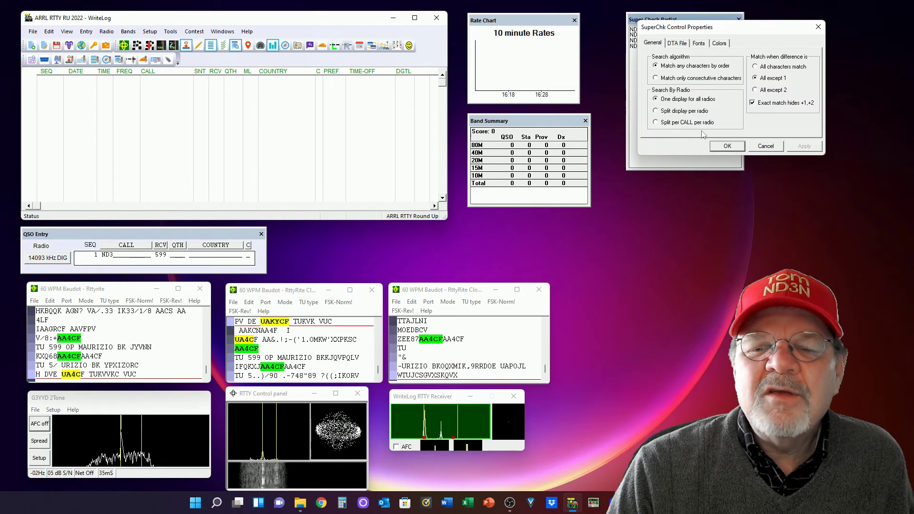
{"action": "left_click", "coordinate": [676, 43]}
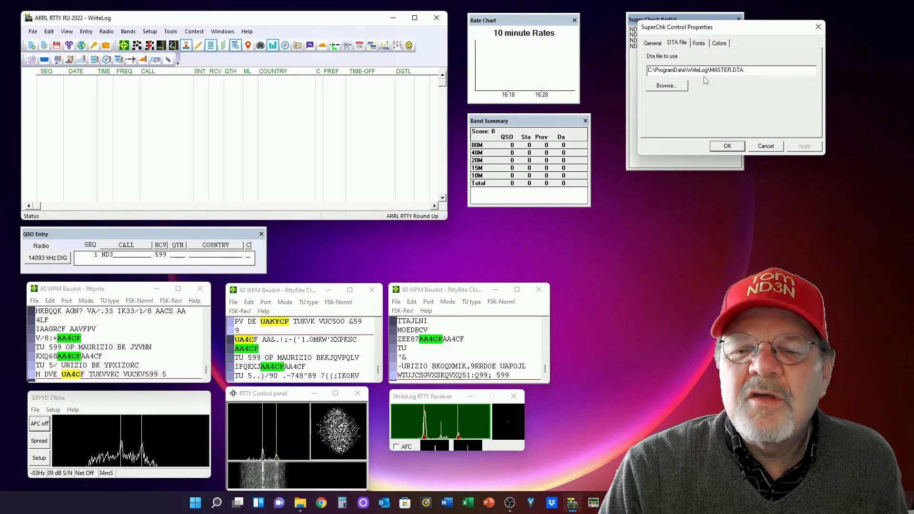
{"action": "left_click", "coordinate": [728, 146]}
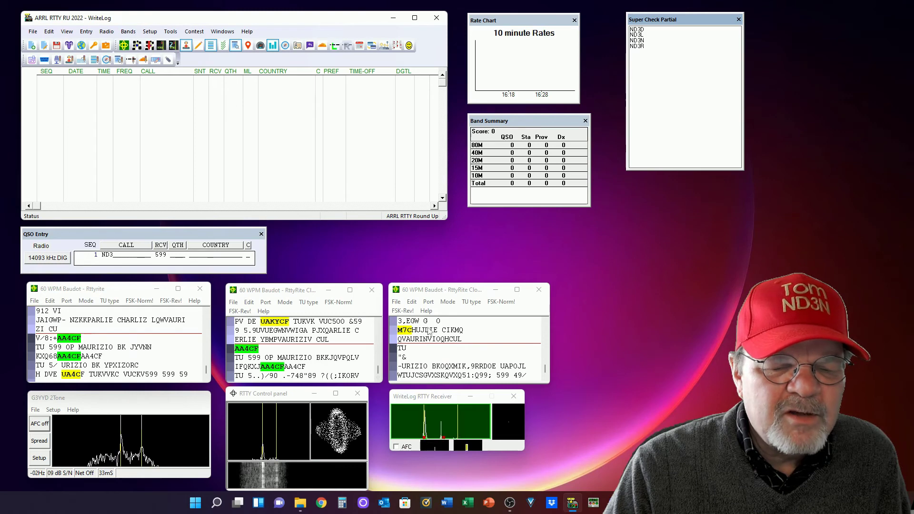
- Load the decoded call UA4C from the Rttyrite window into the QSO entry and go to its QTH field
{"action": "left_click", "coordinate": [72, 375]}
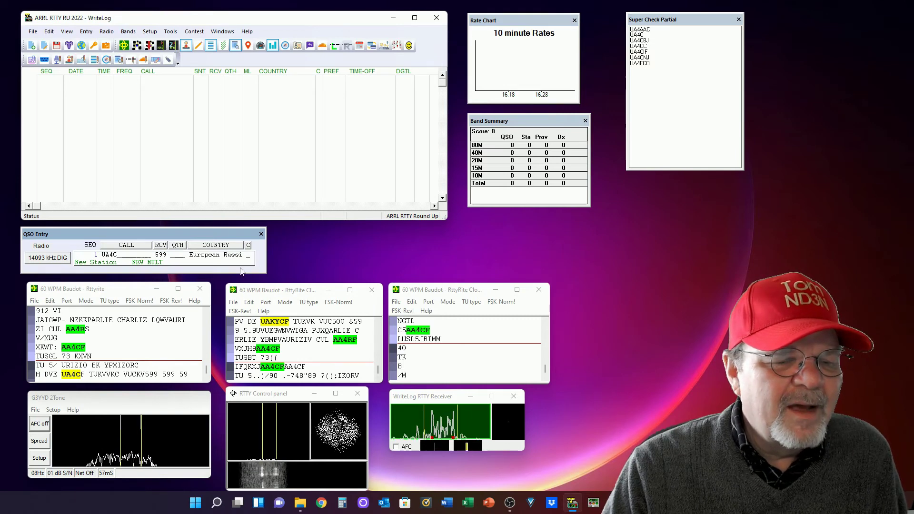
{"action": "left_click", "coordinate": [189, 256]}
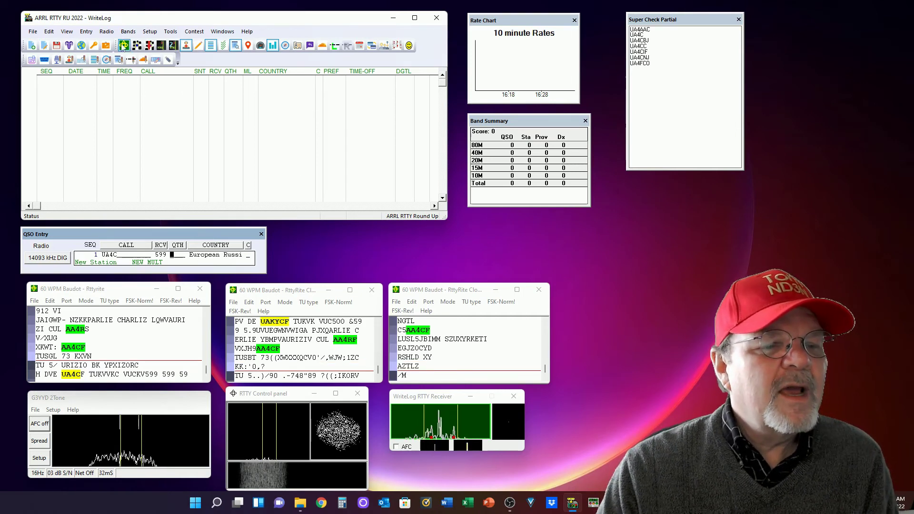
- Enable the band option that treats LSB as FSK and check that it is set
{"action": "left_click", "coordinate": [86, 32]}
{"action": "left_click", "coordinate": [88, 32]}
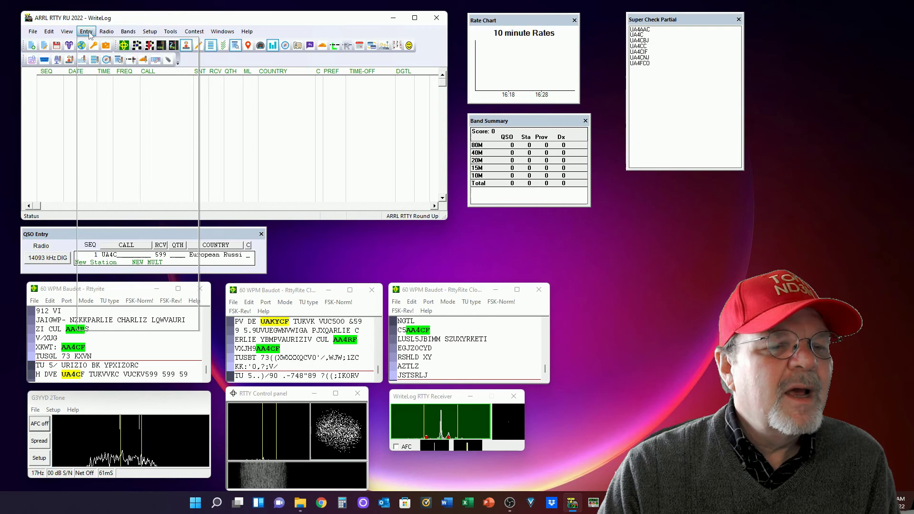
{"action": "left_click", "coordinate": [88, 33]}
{"action": "left_click", "coordinate": [128, 32]}
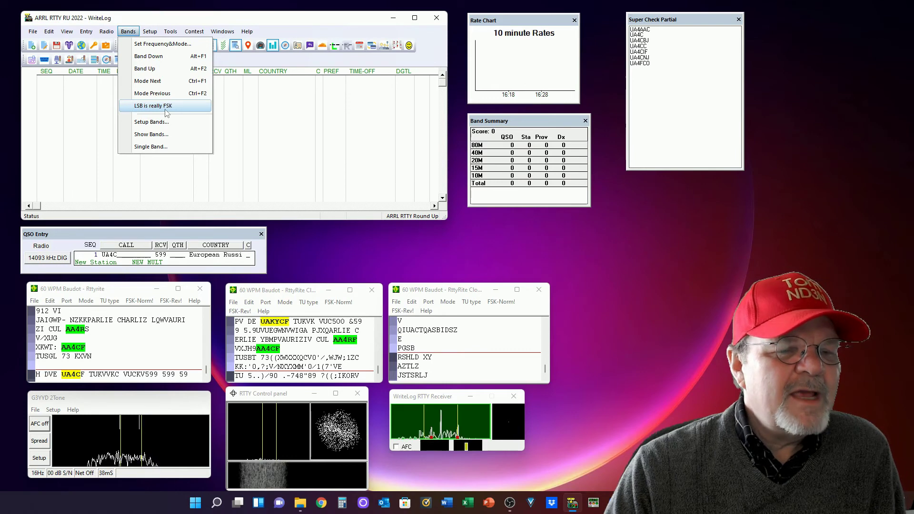
{"action": "left_click", "coordinate": [129, 108]}
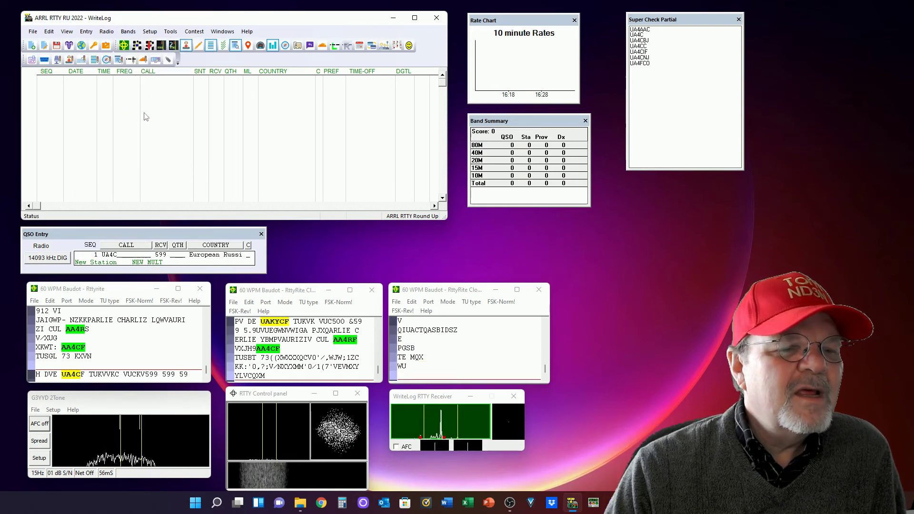
{"action": "left_click", "coordinate": [128, 31]}
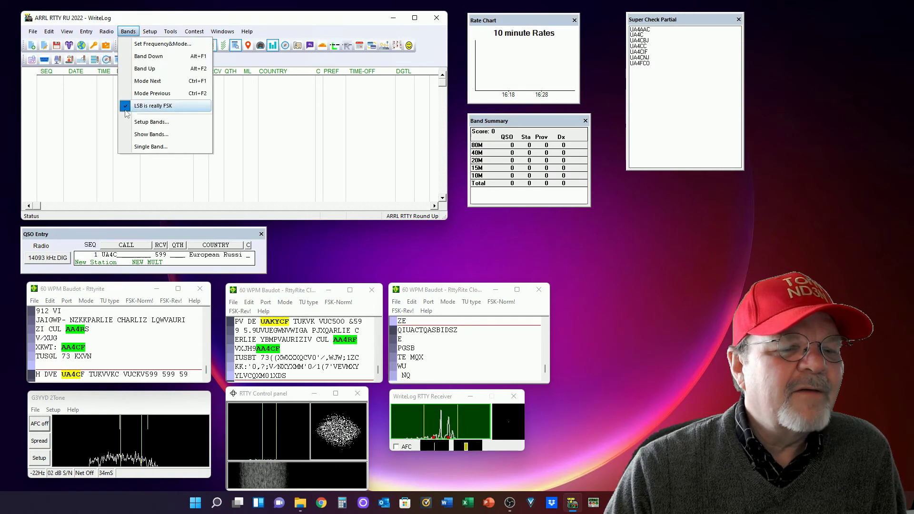